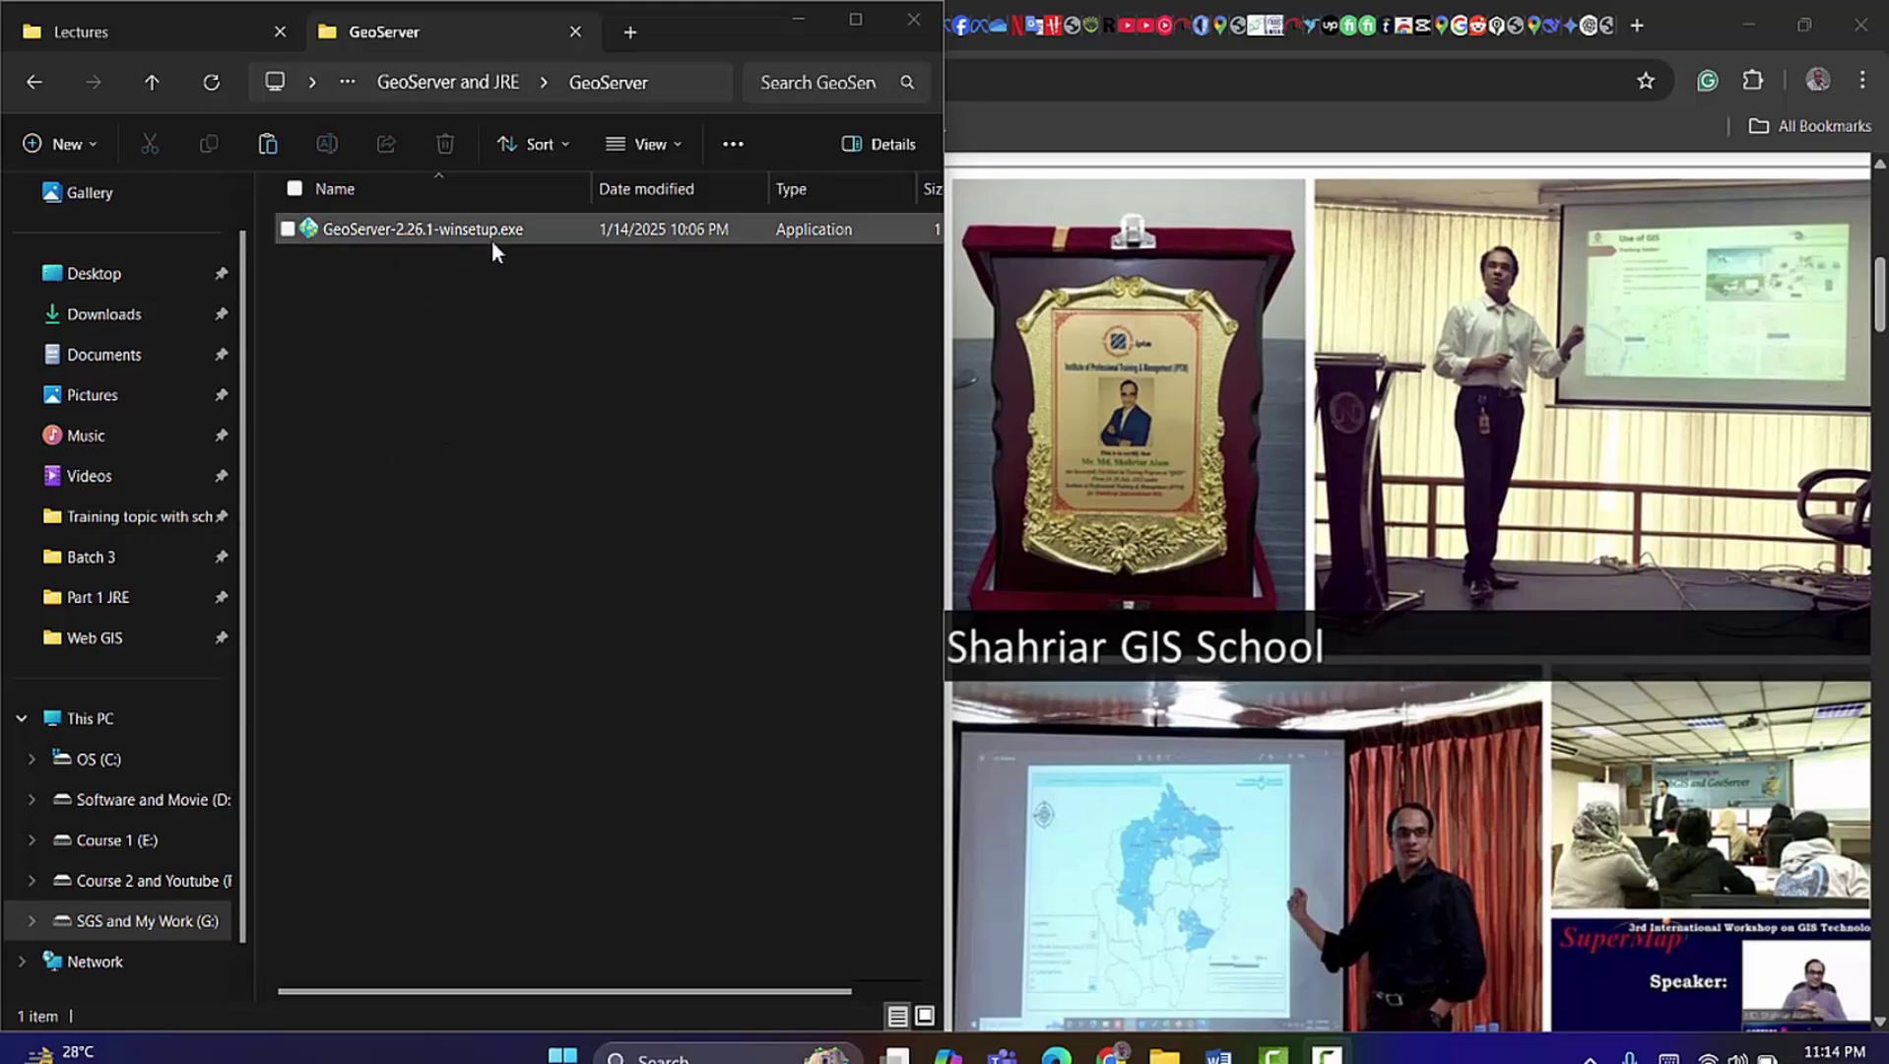
- Launch the GeoServer-2.26.1-winsetup.exe installer and accept its license agreement
click(422, 231)
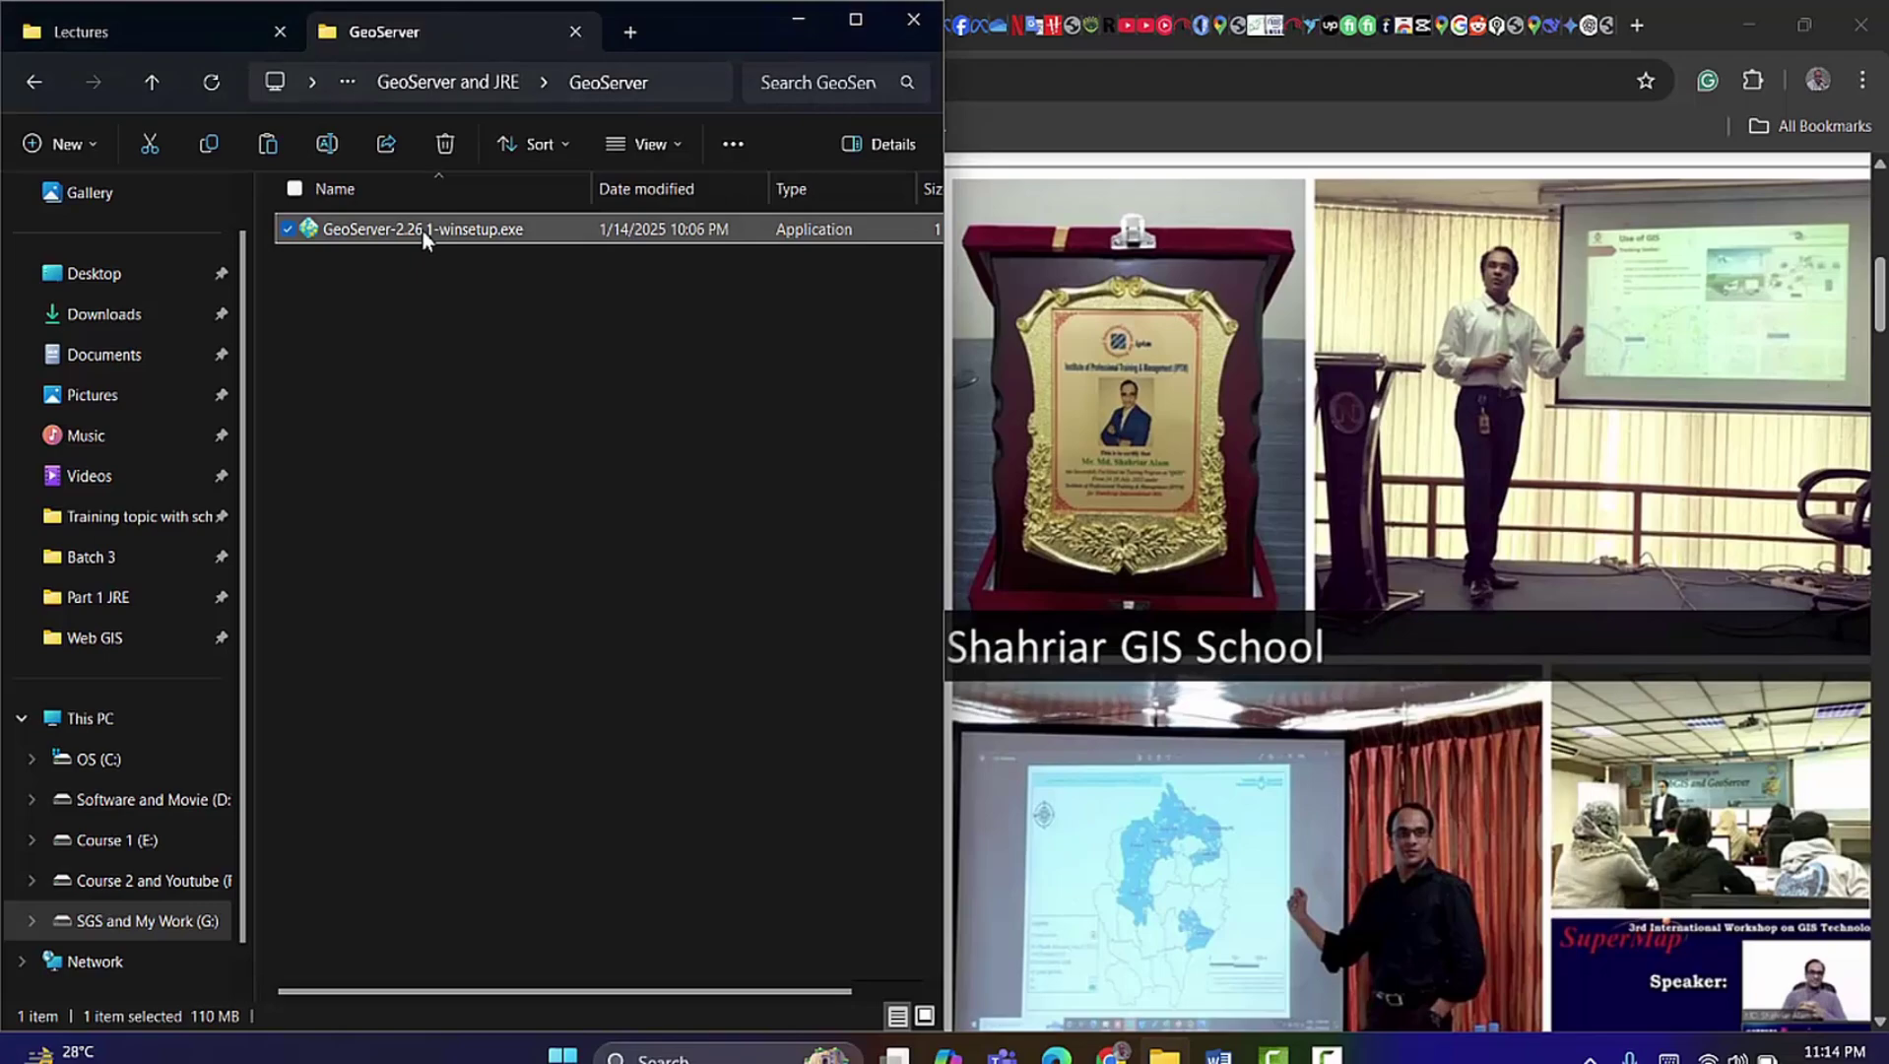
double_click(423, 230)
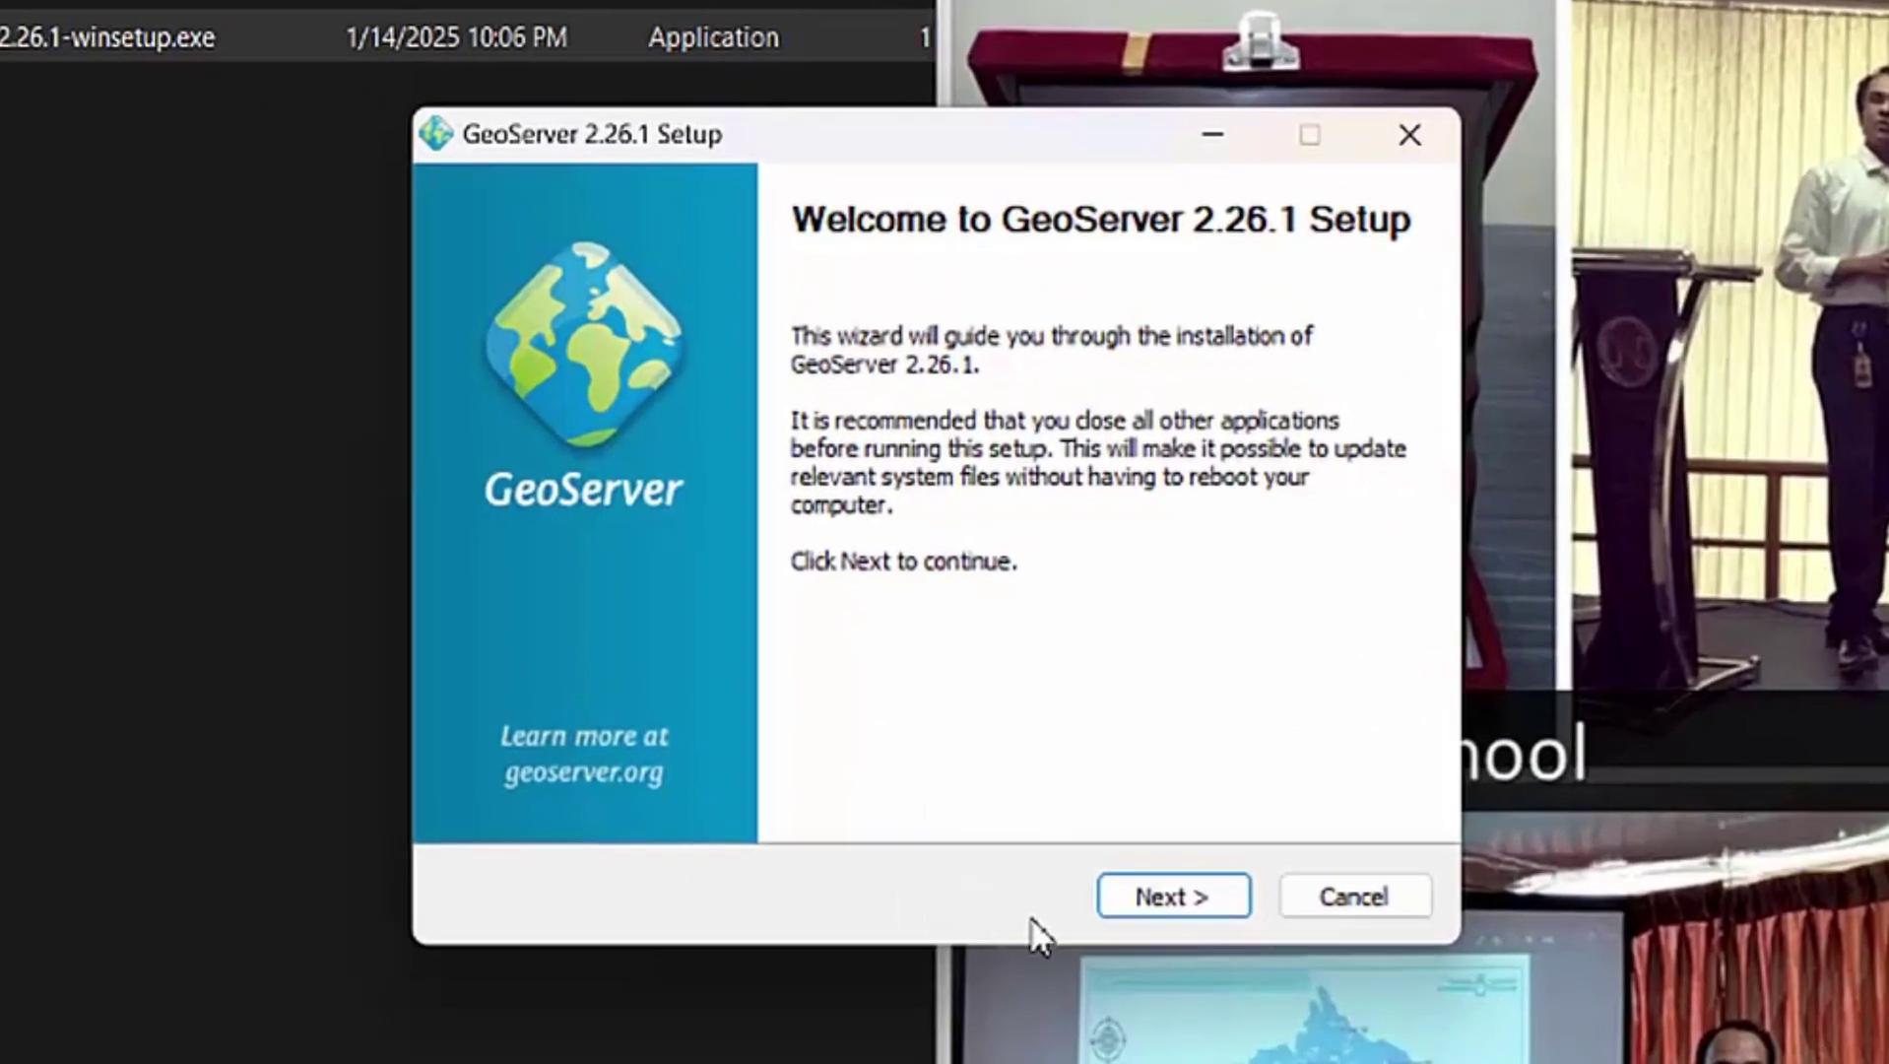
click(1170, 898)
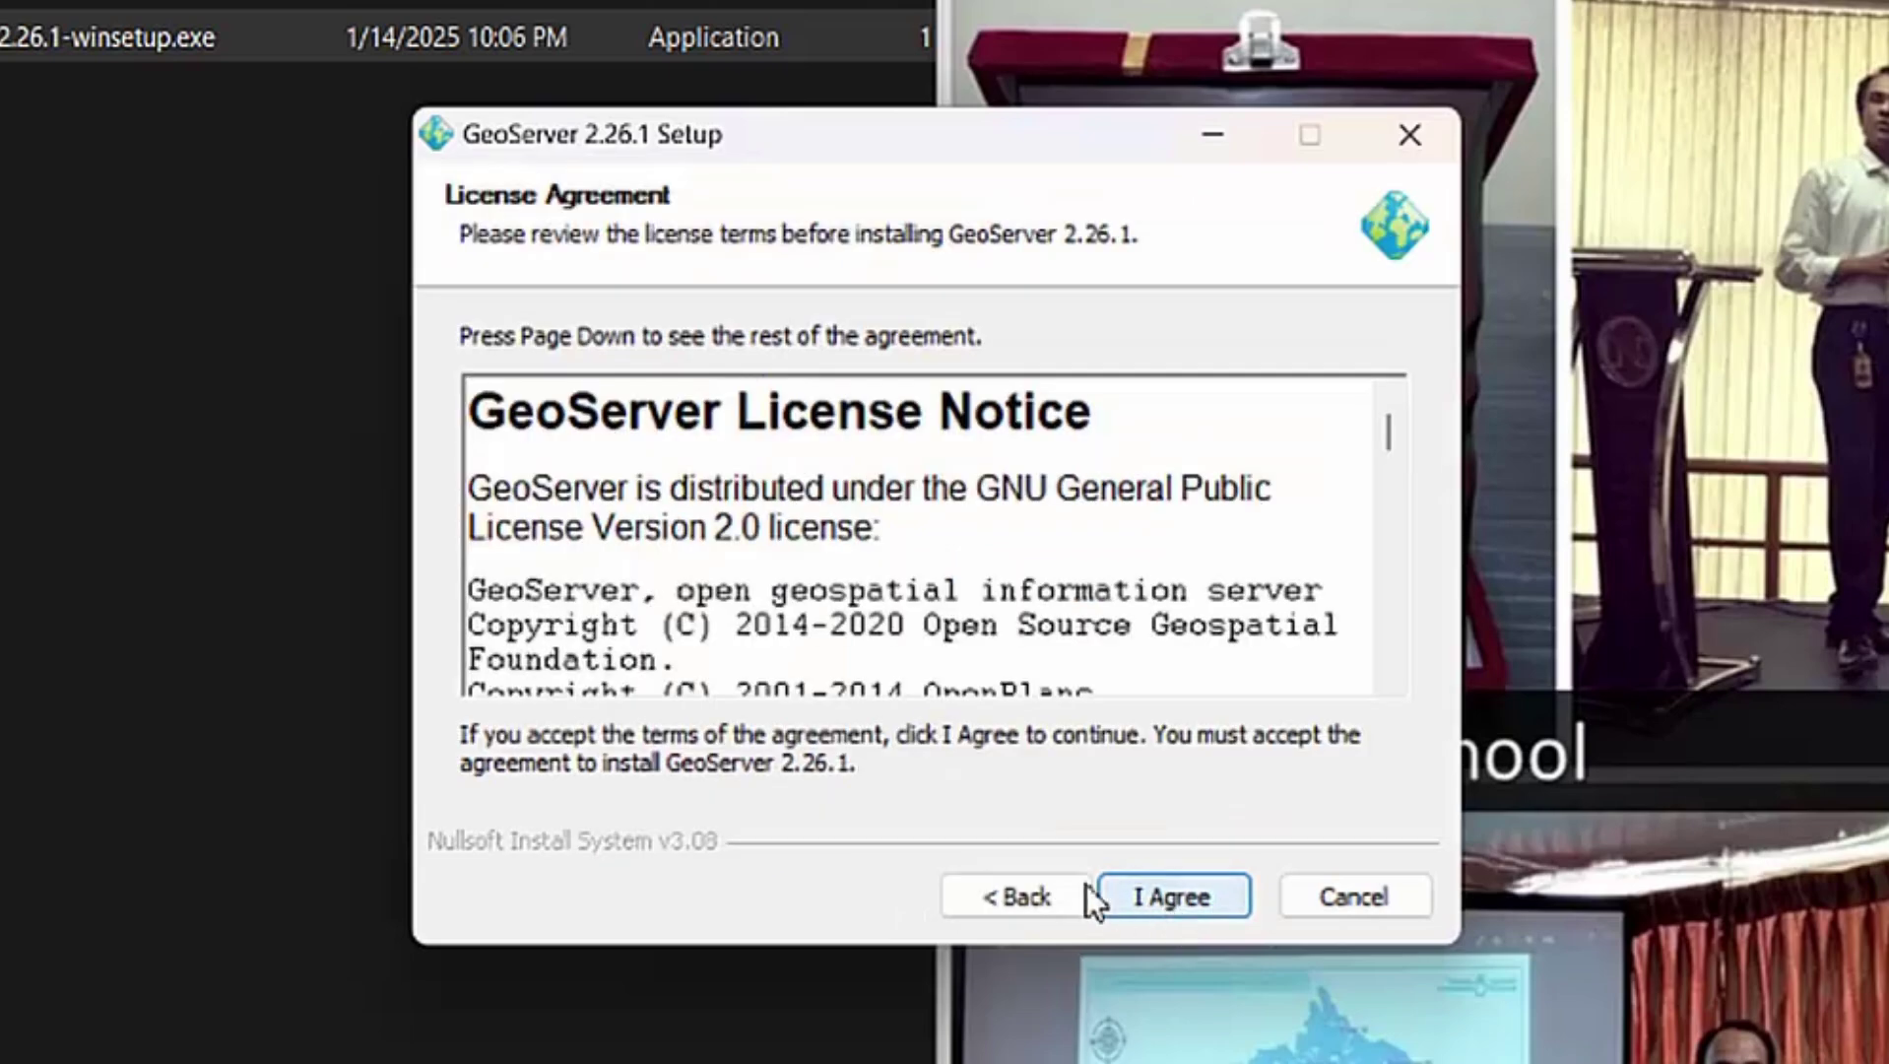
click(1189, 898)
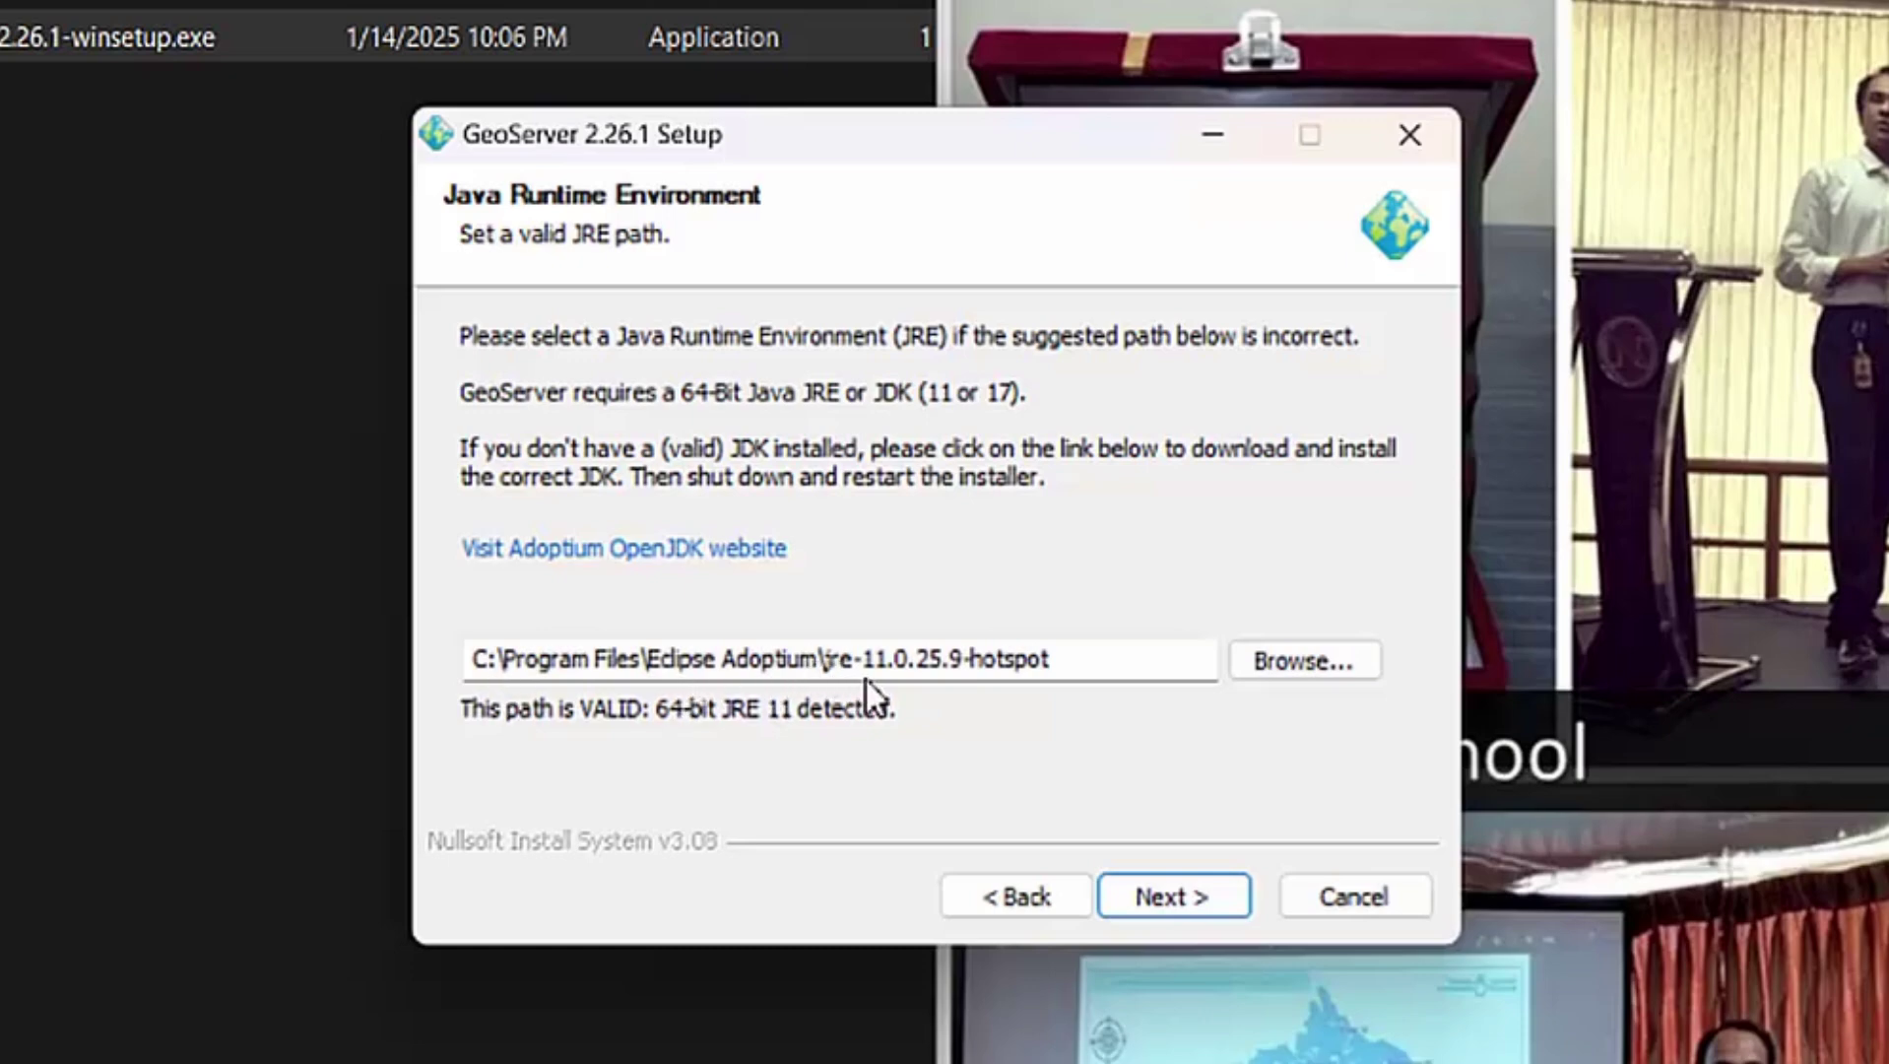
- Set the Java Runtime Environment path to C:\Program Files\Eclipse Adoptium\jre-11.0.25.9-hotspot and continue the setup
click(1310, 666)
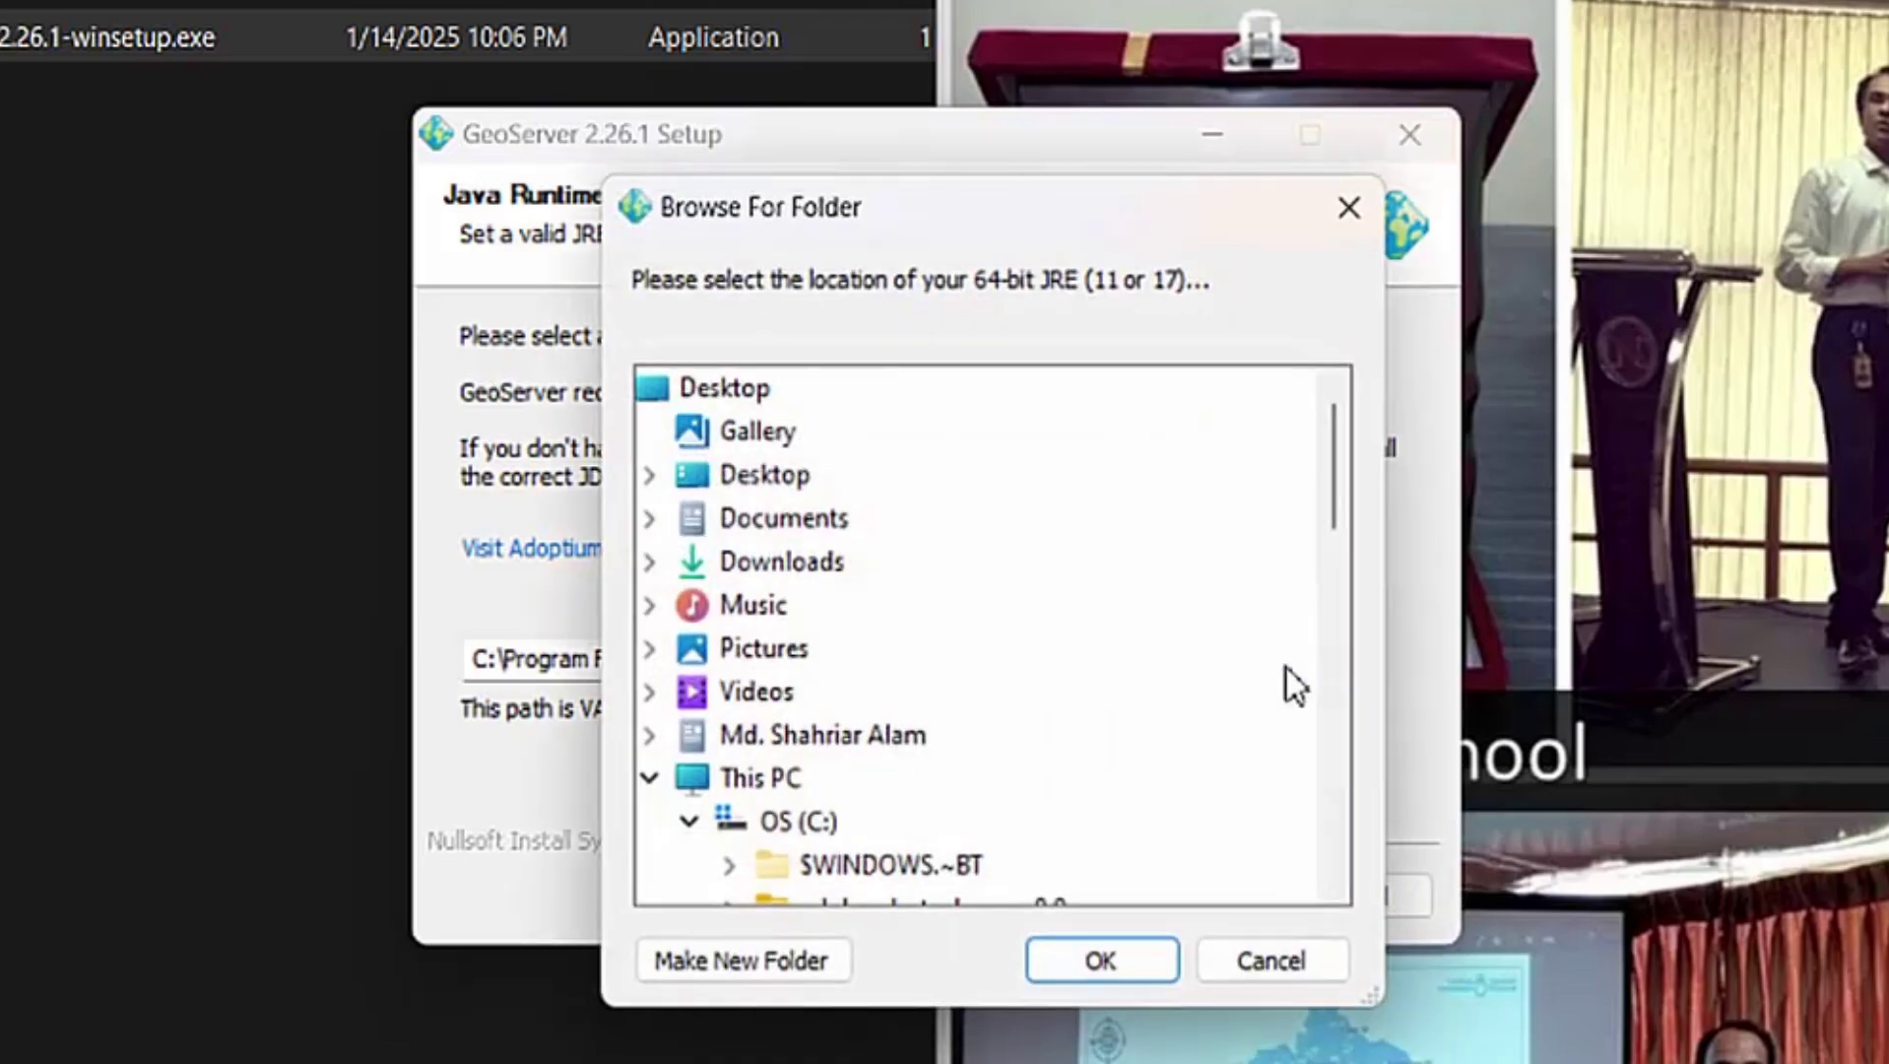
scroll(971, 655, down, 2)
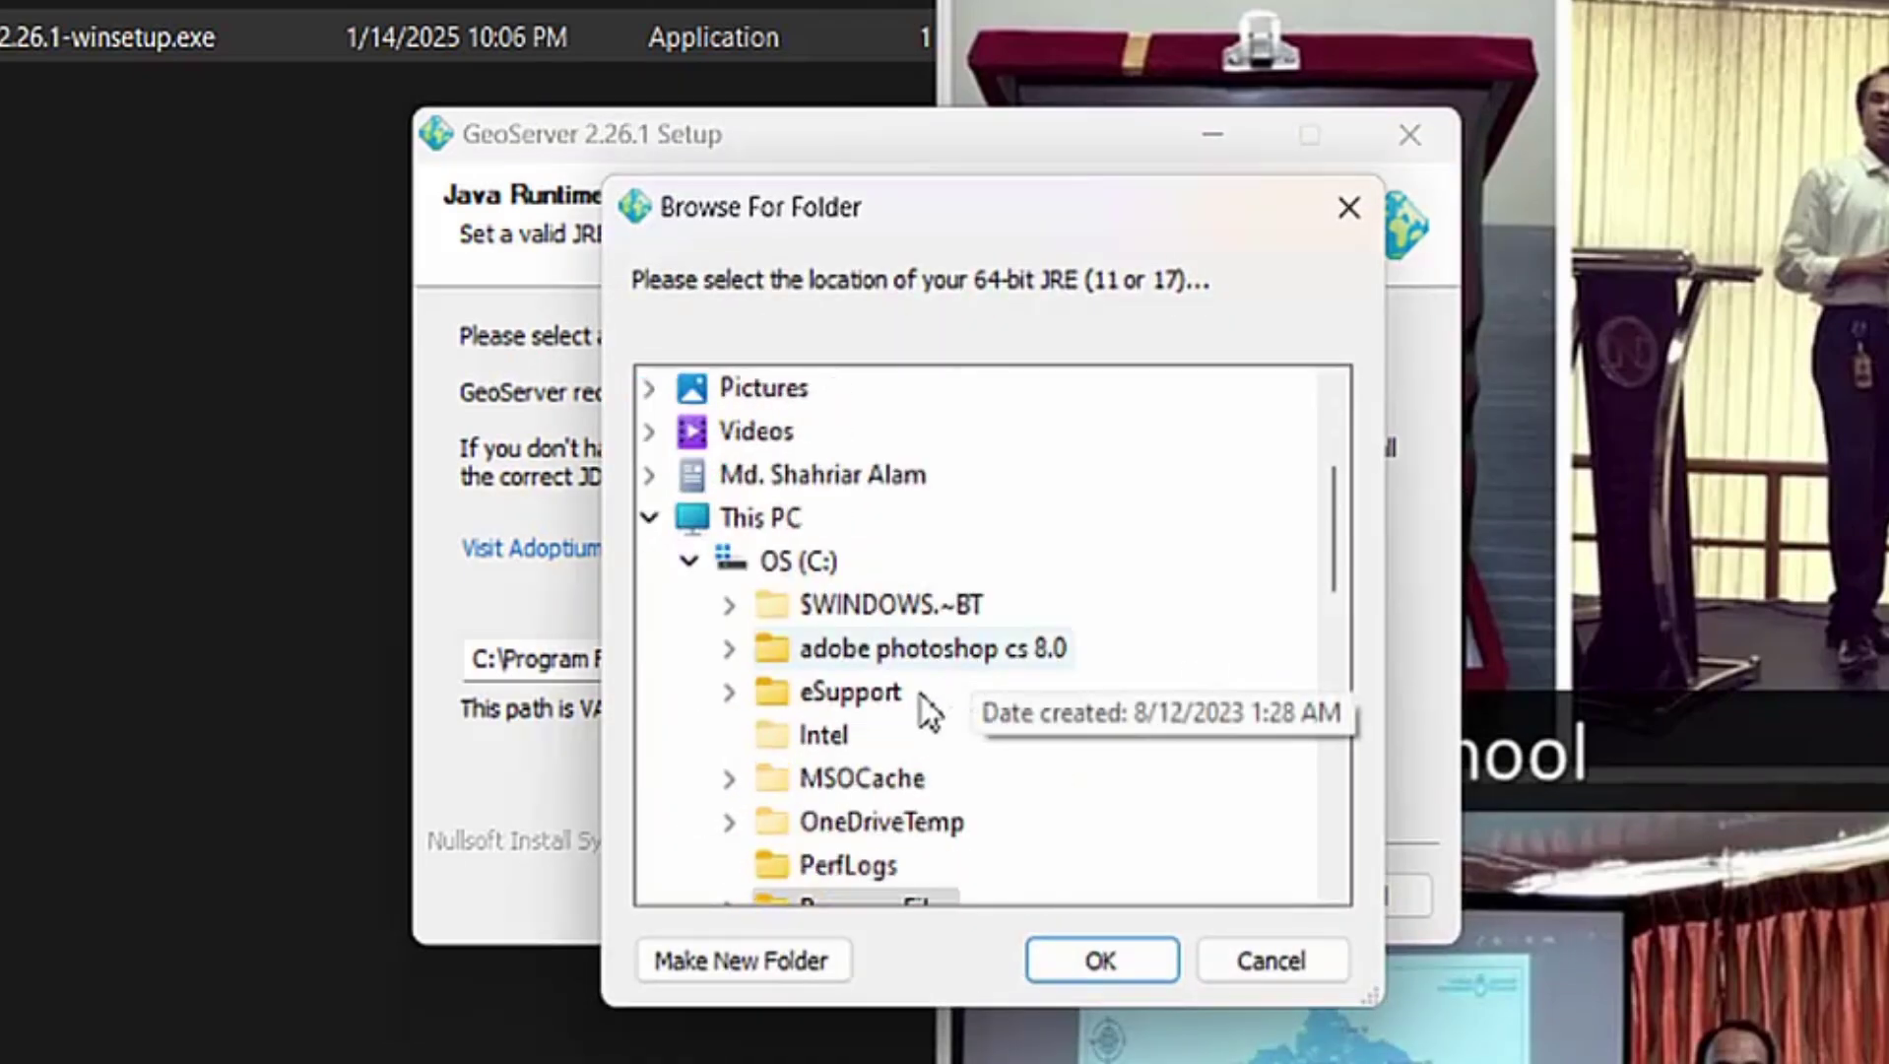
click(800, 579)
scroll(847, 768, down, 1)
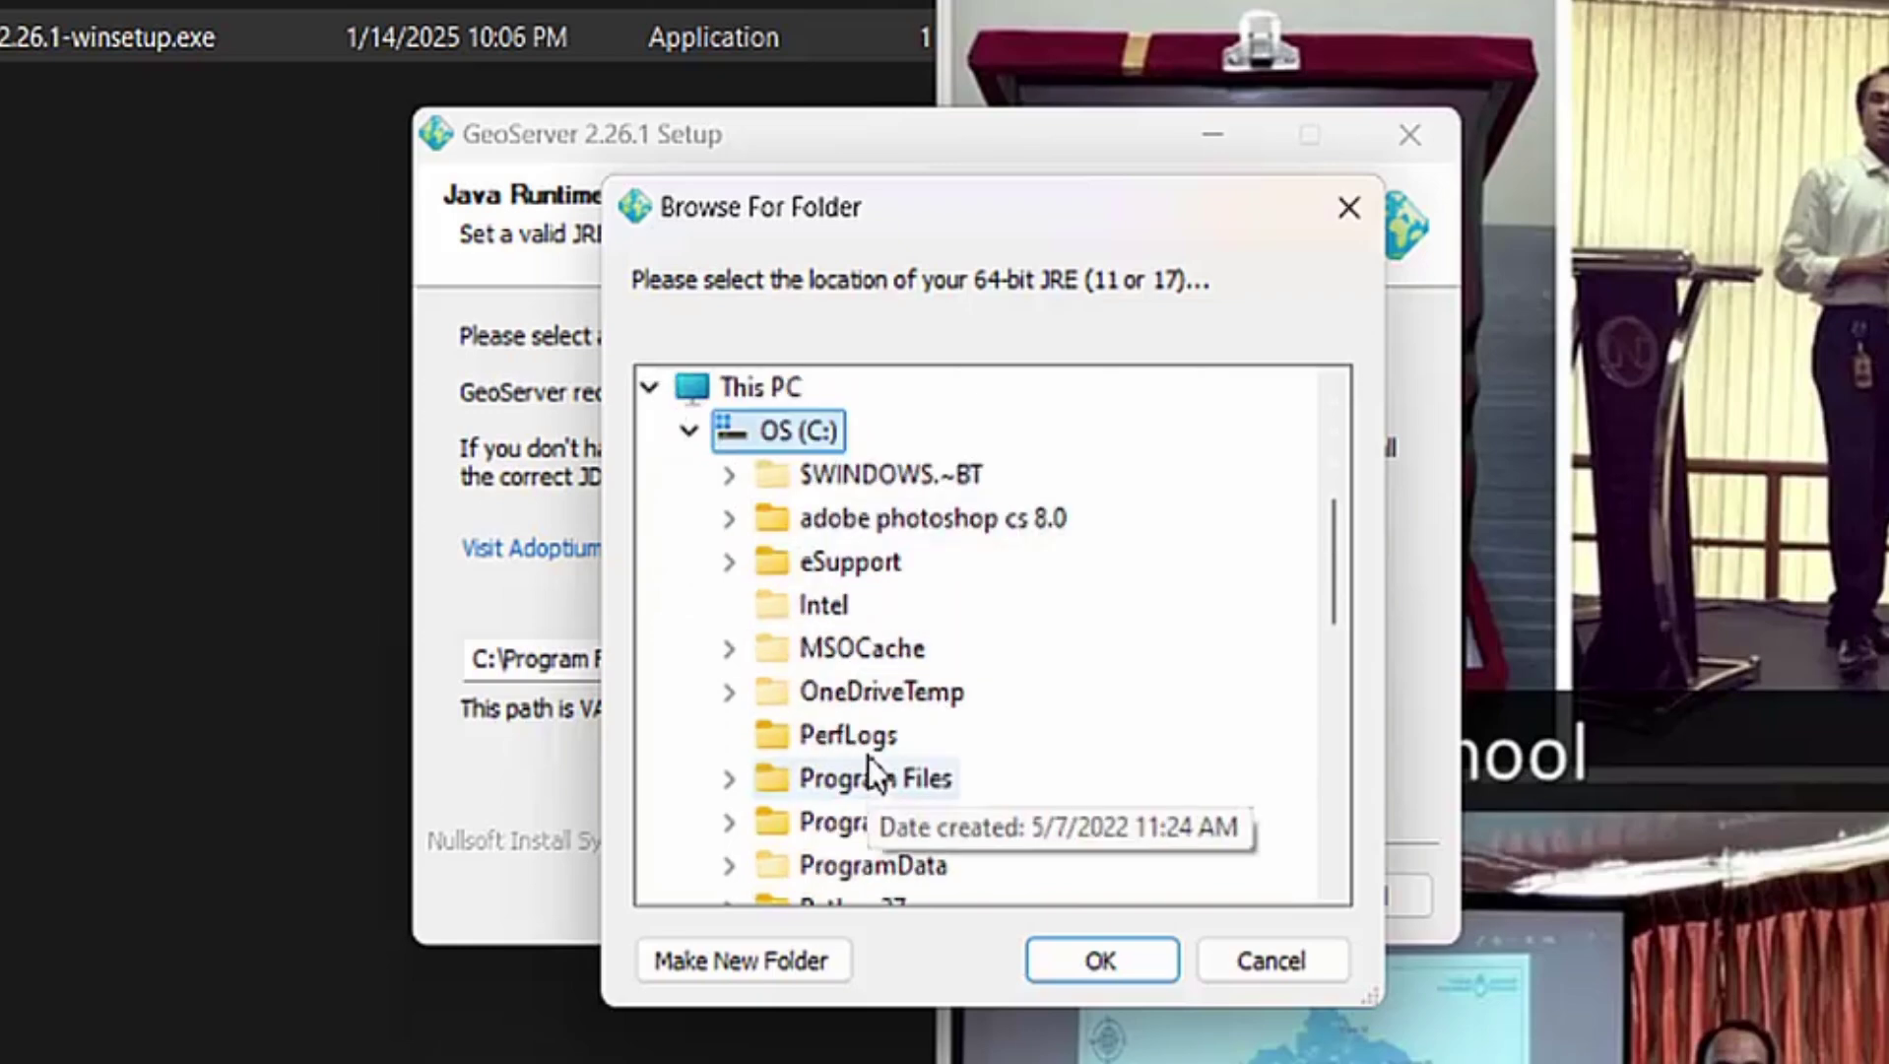
click(731, 778)
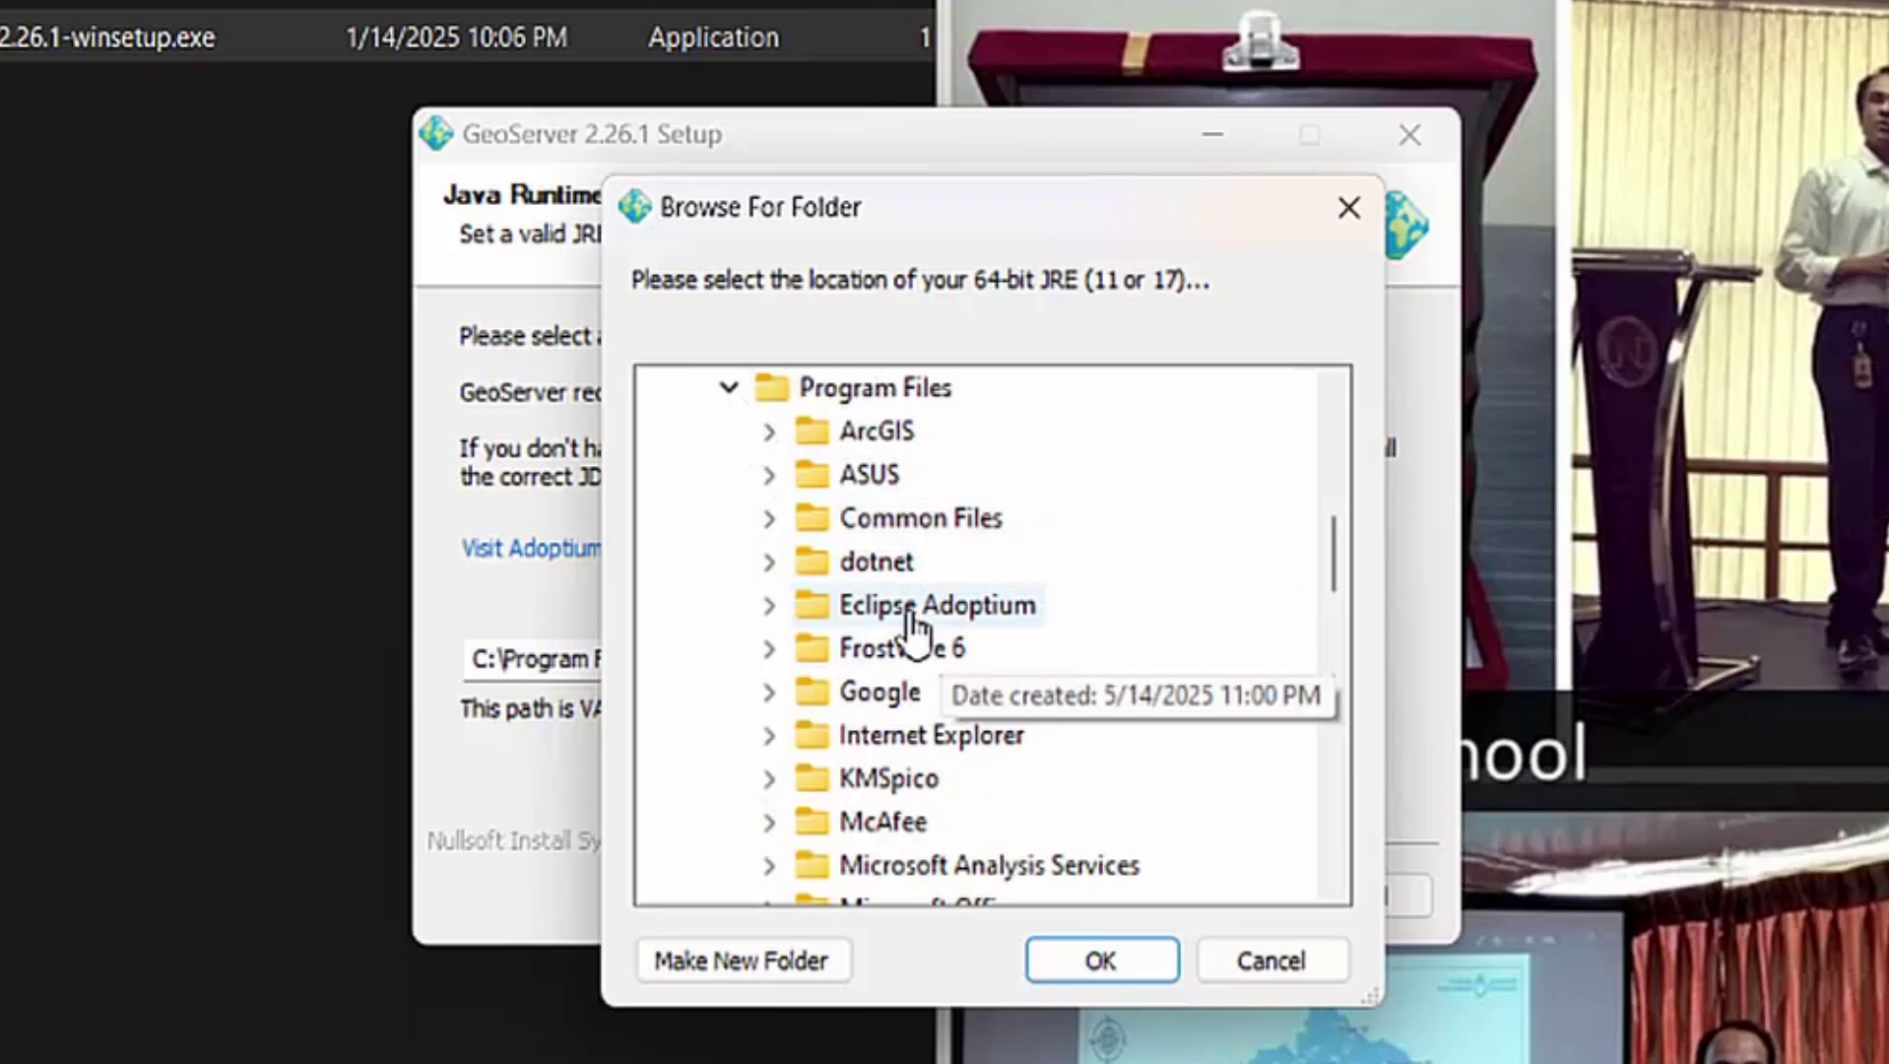
click(769, 604)
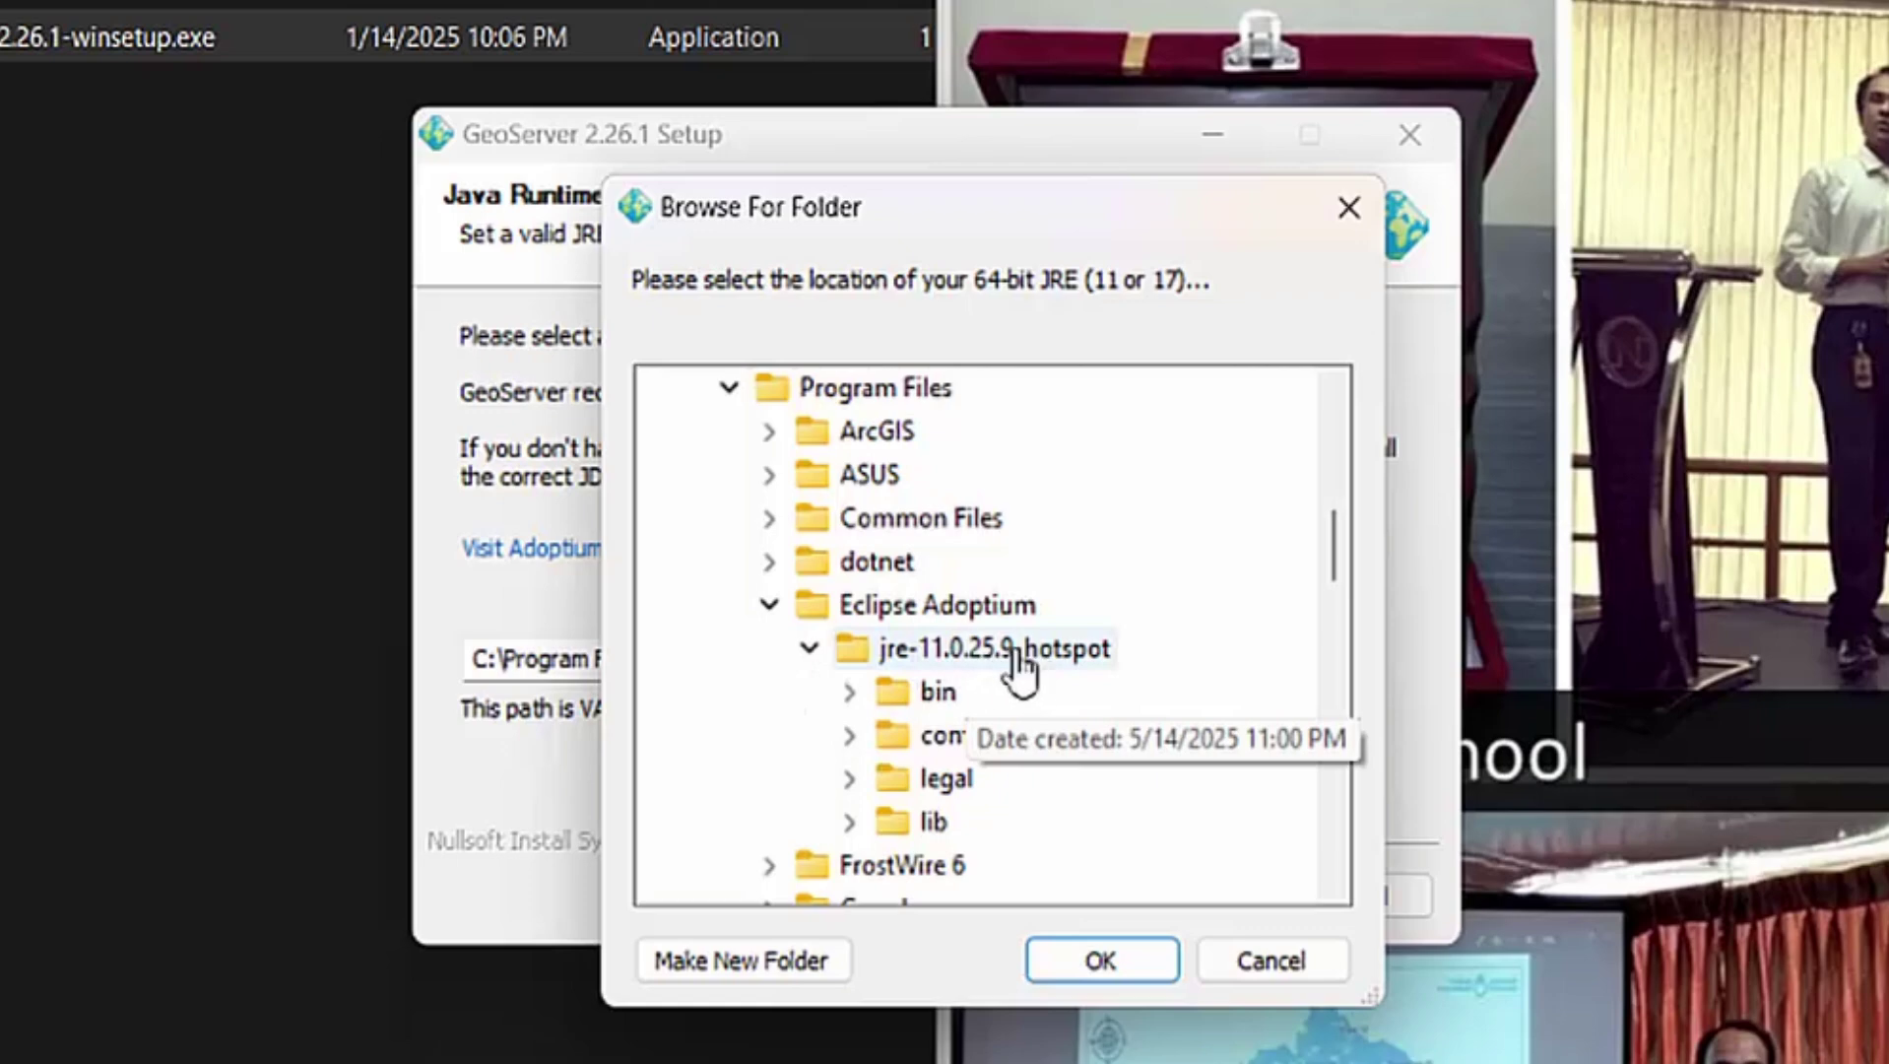
click(816, 654)
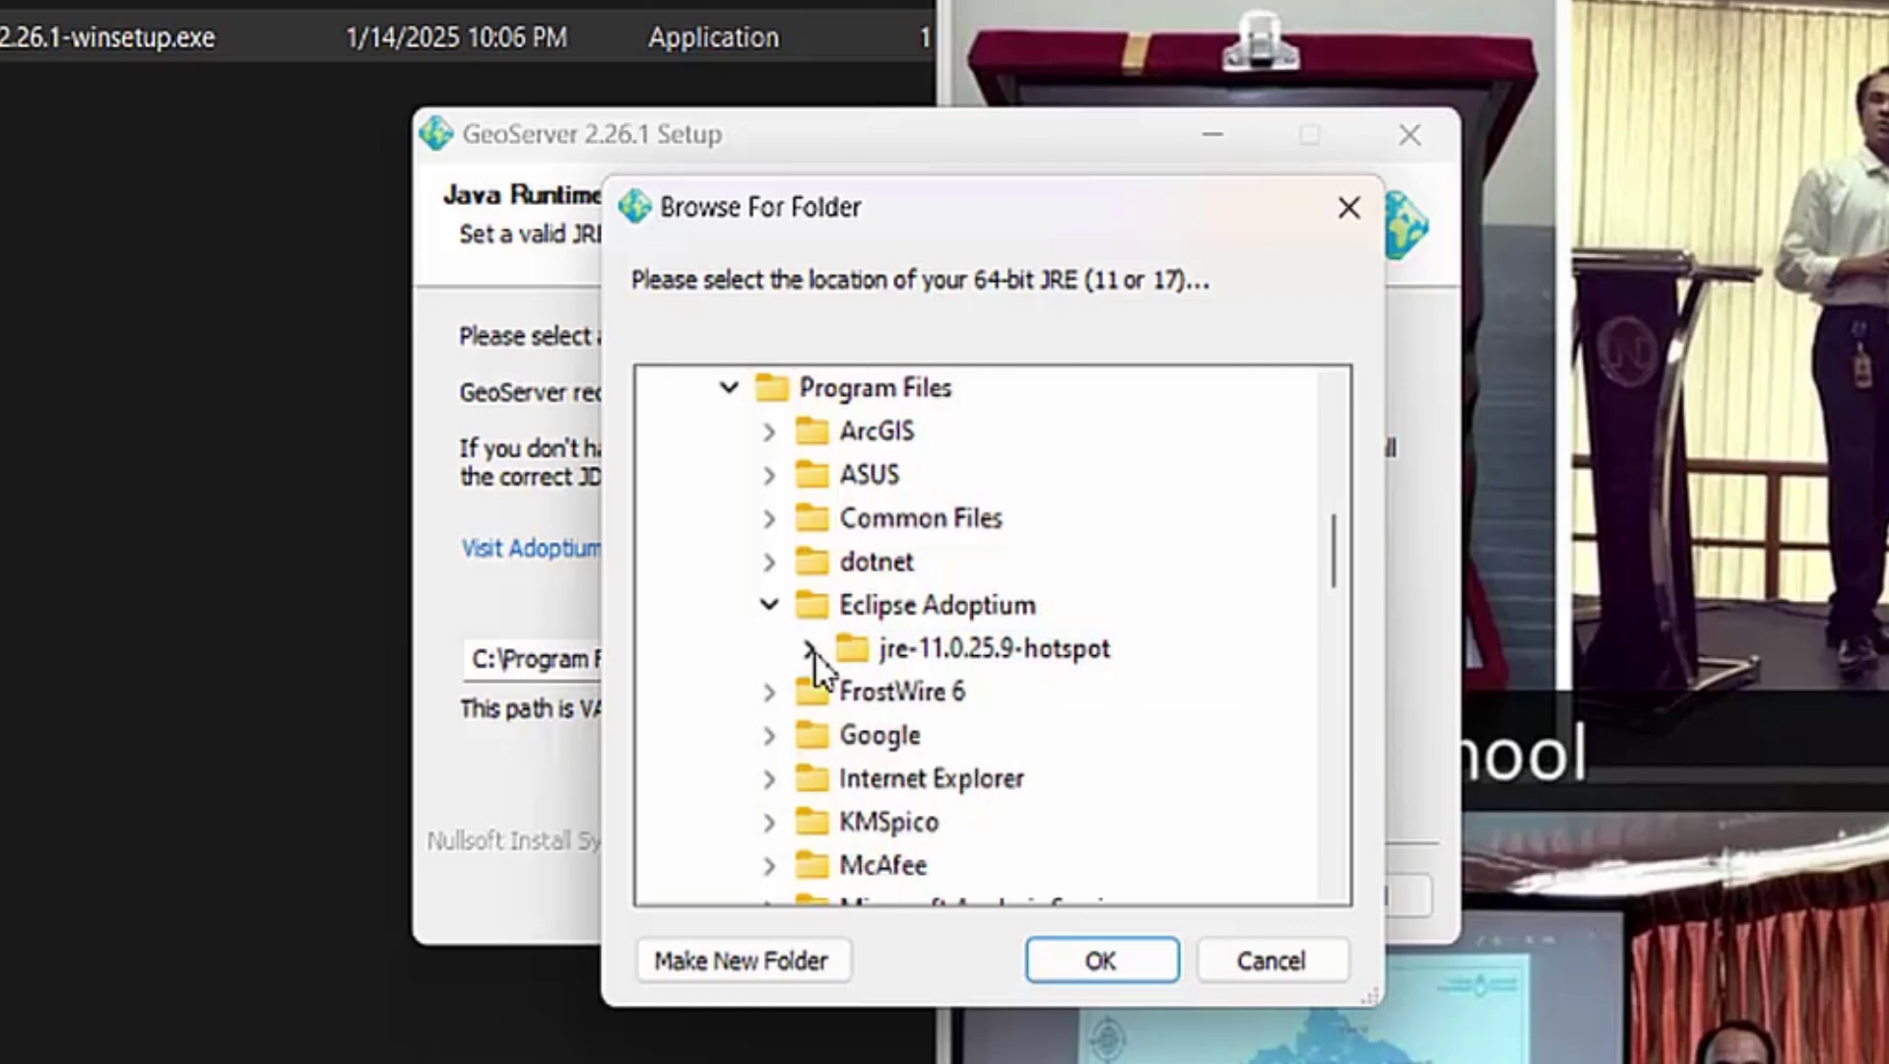
click(811, 650)
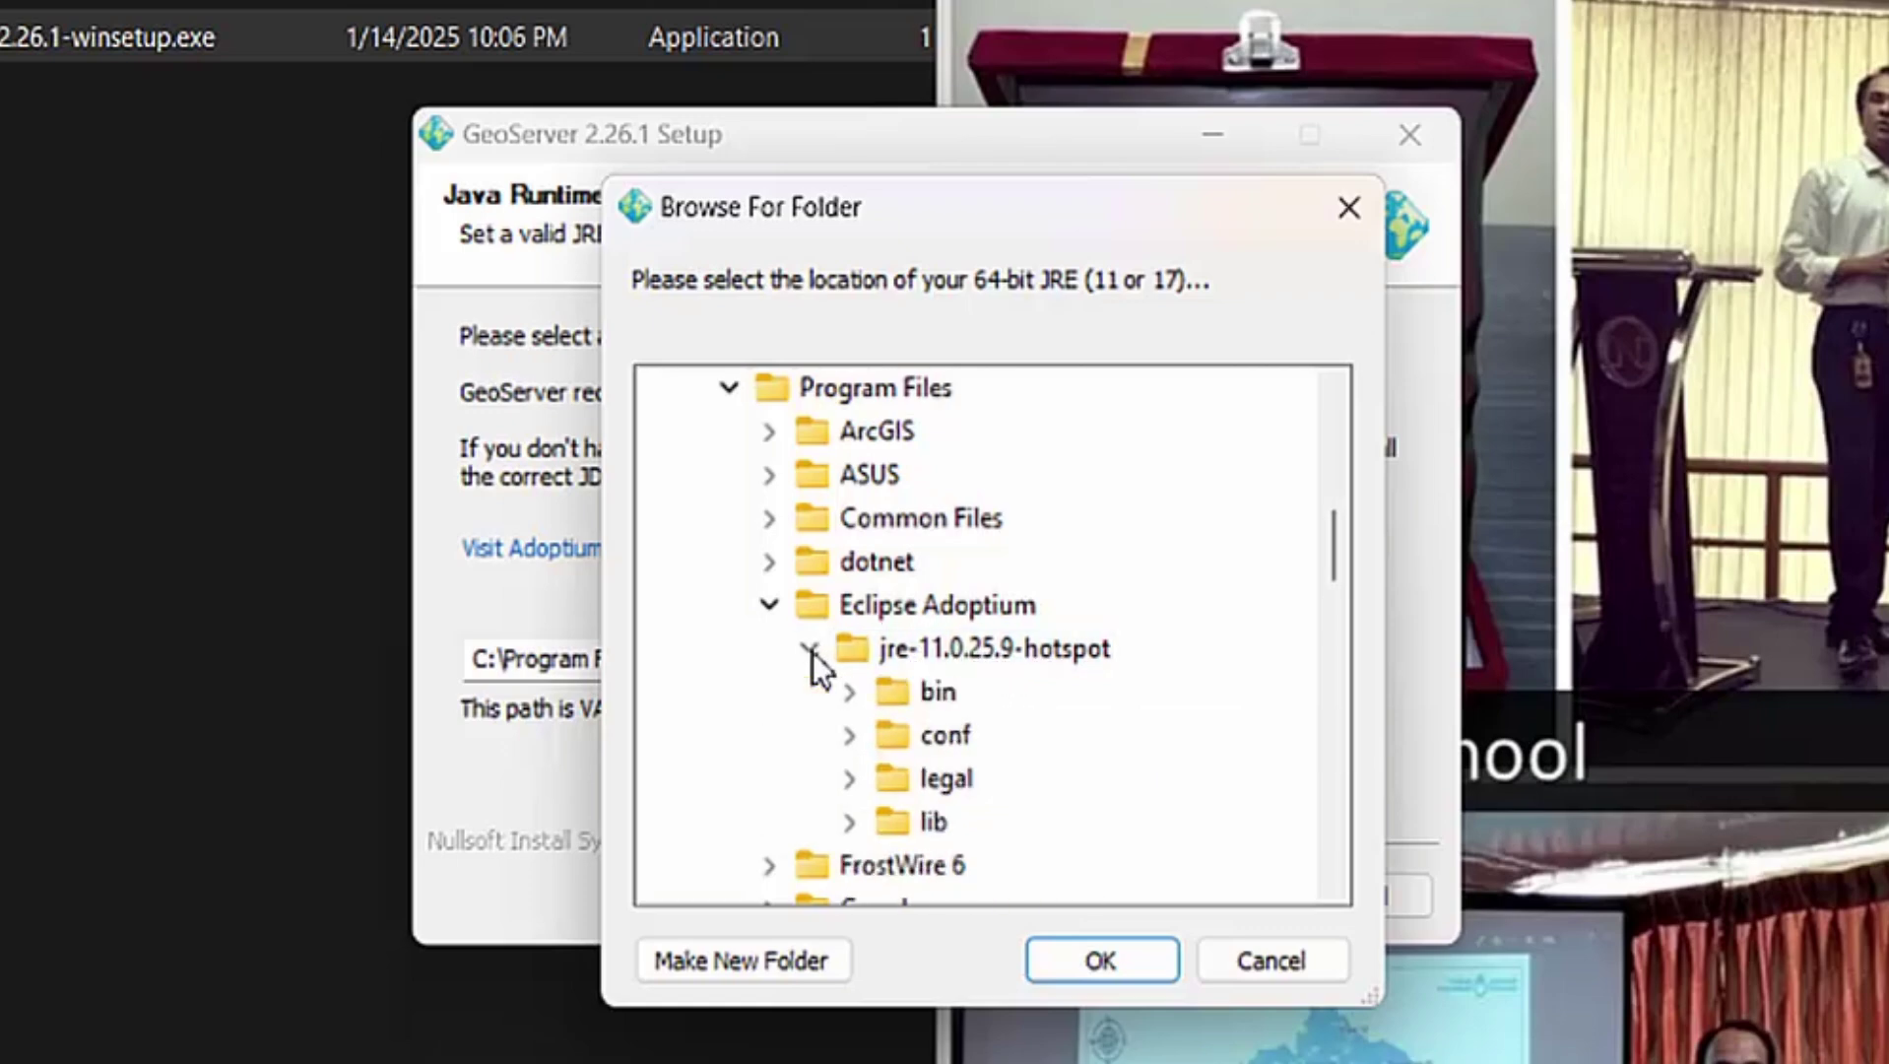
click(1027, 665)
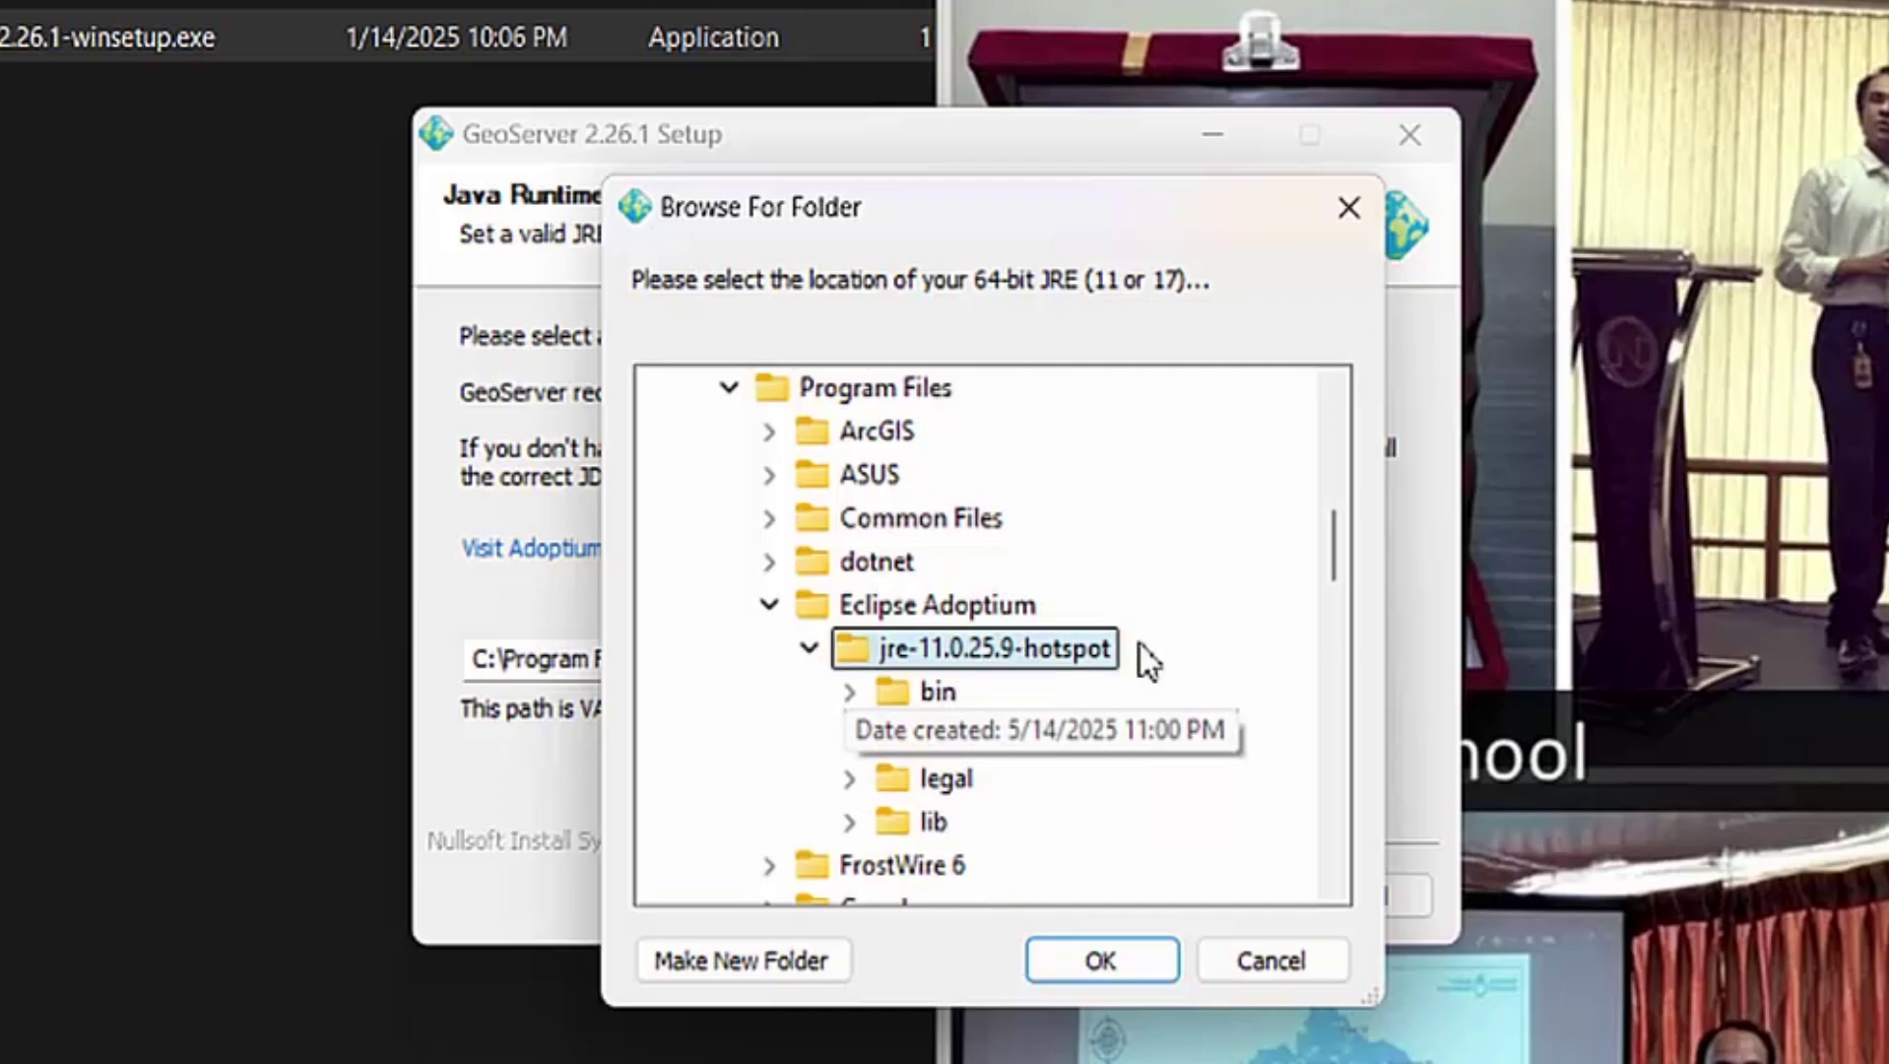
click(1101, 961)
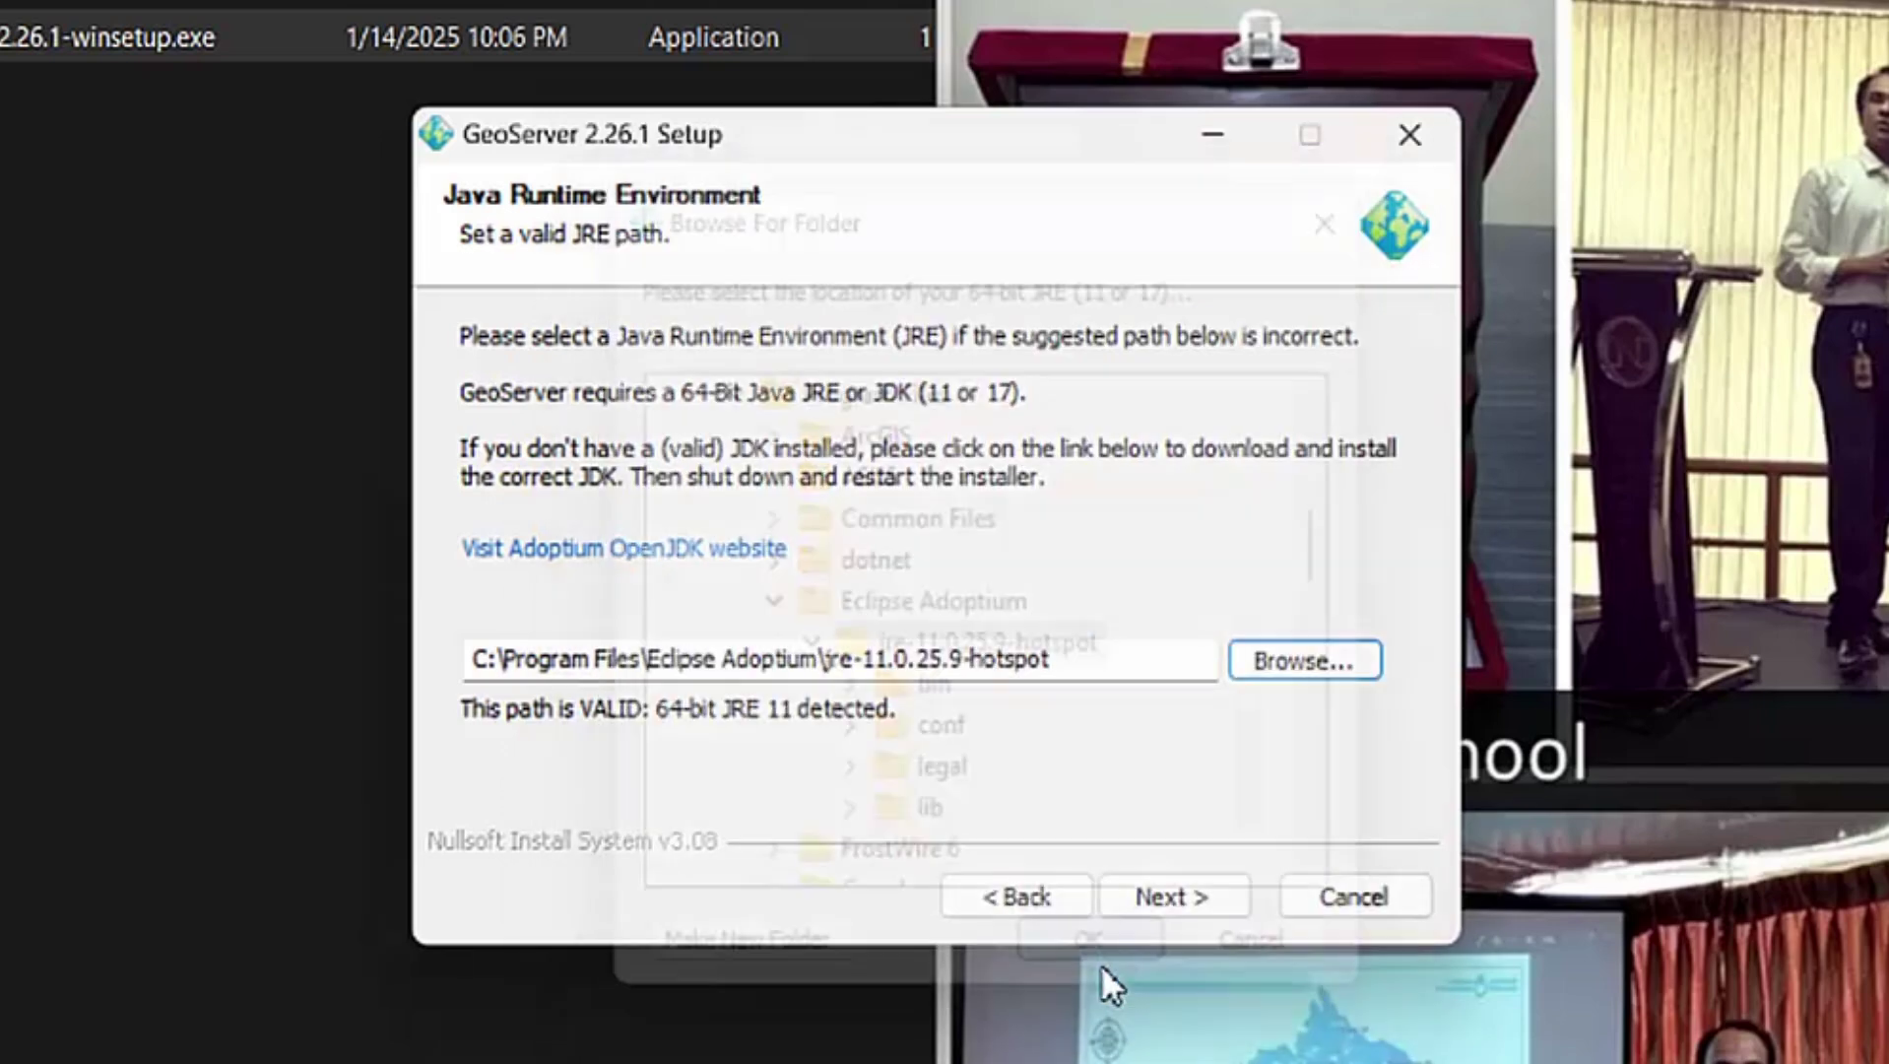
click(1188, 904)
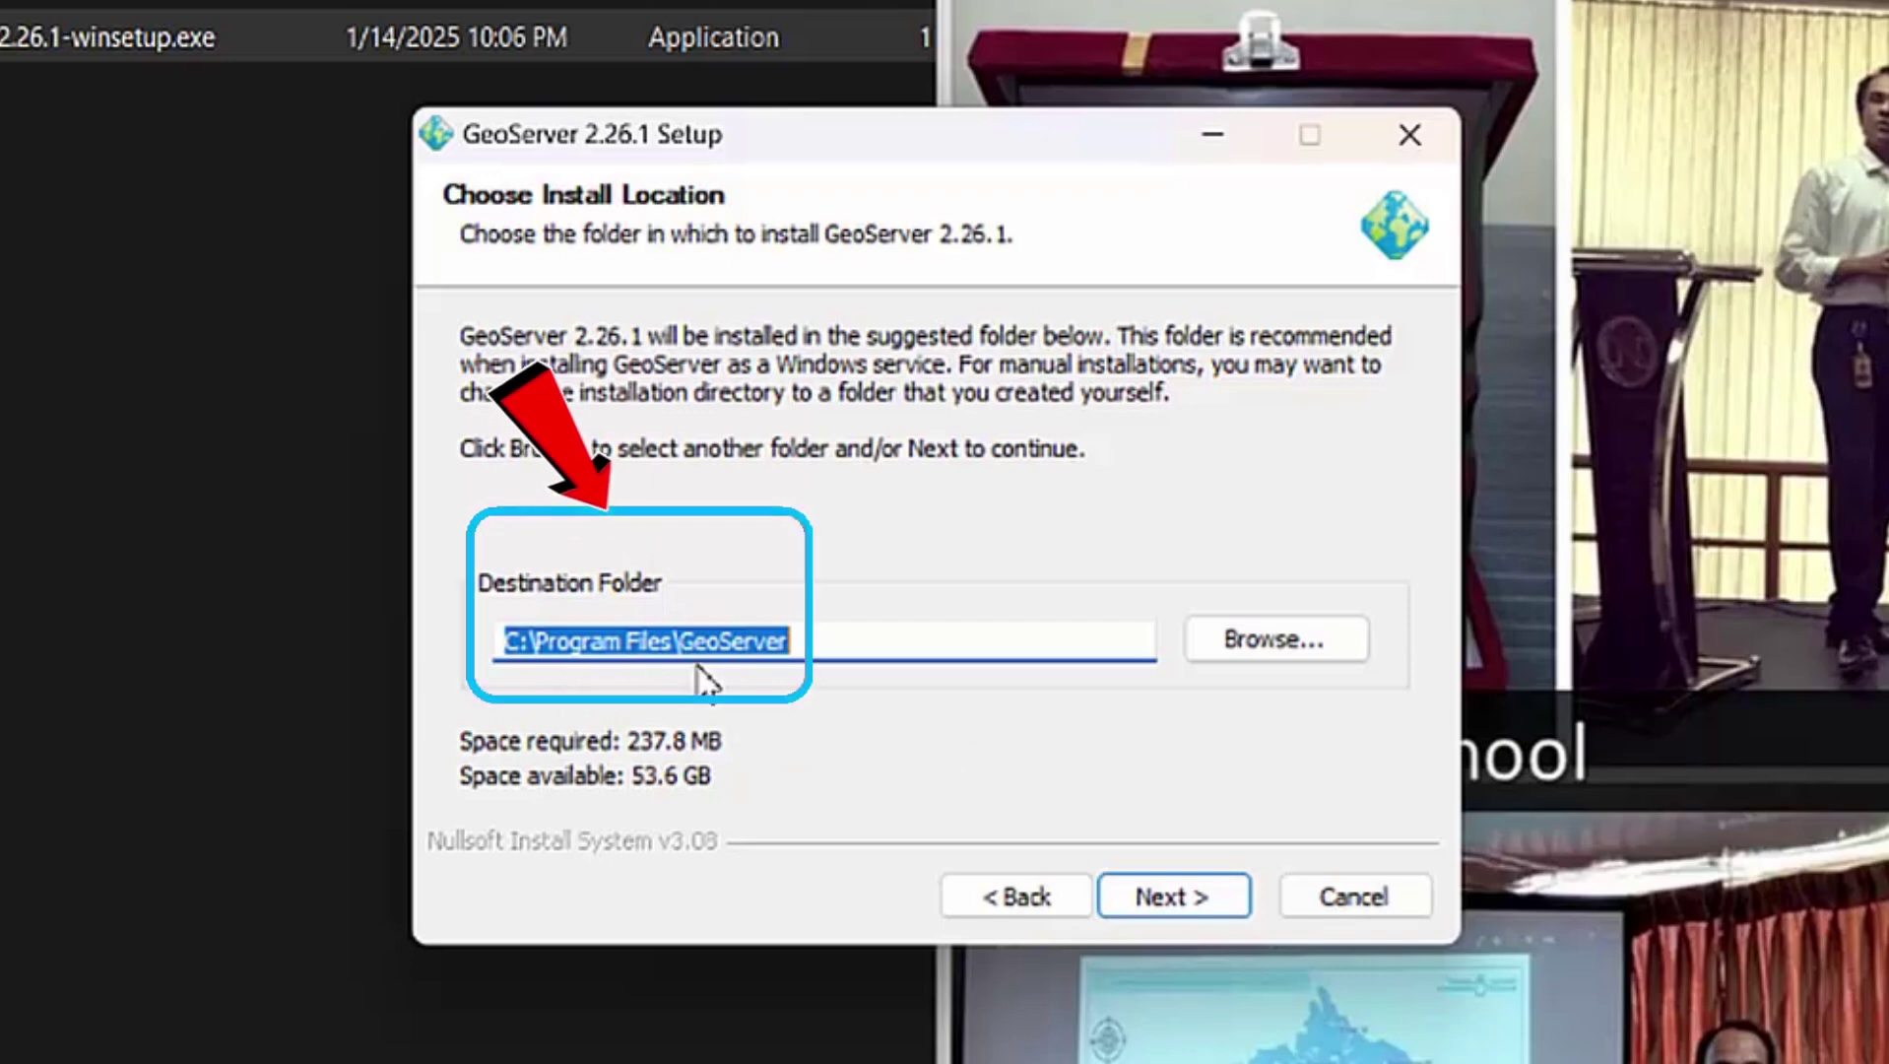
- Accept C:\Program Files\GeoServer as install folder, GeoServer as Start Menu folder and C:\ProgramData\GeoServer as data directory
click(856, 642)
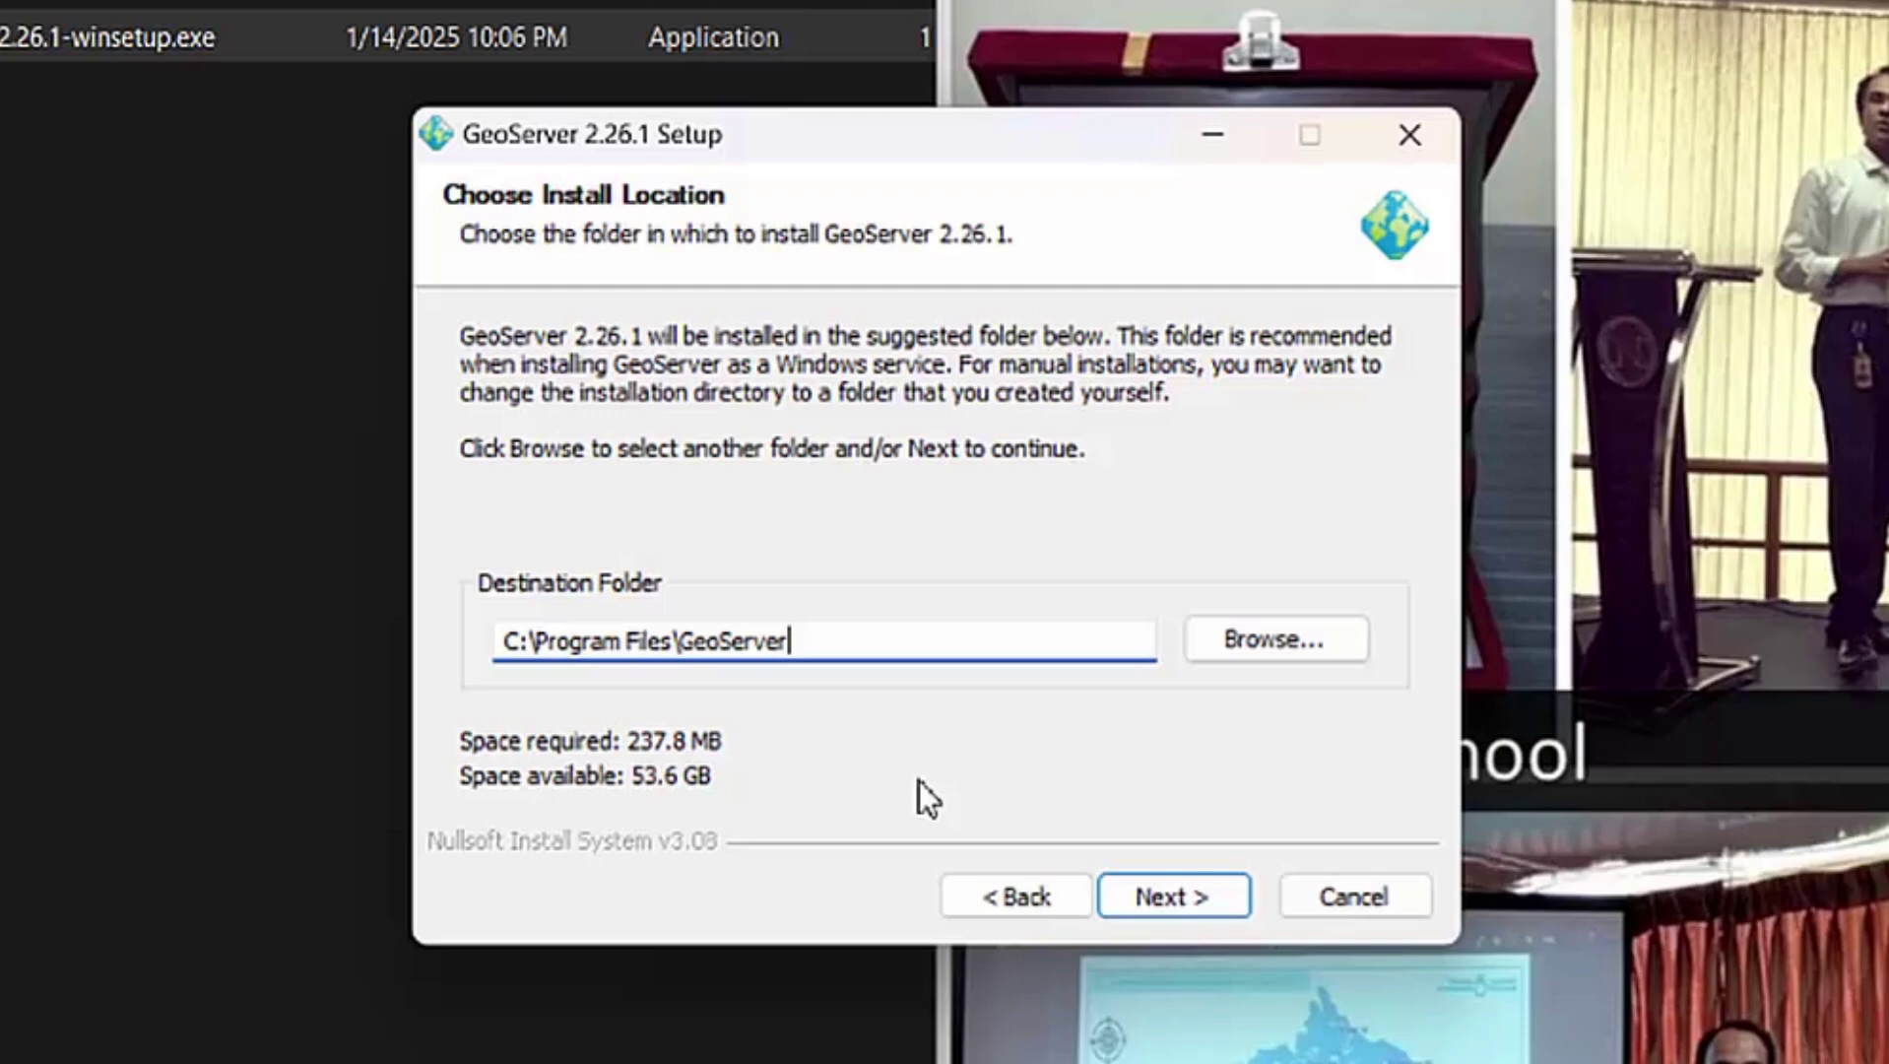
click(1201, 889)
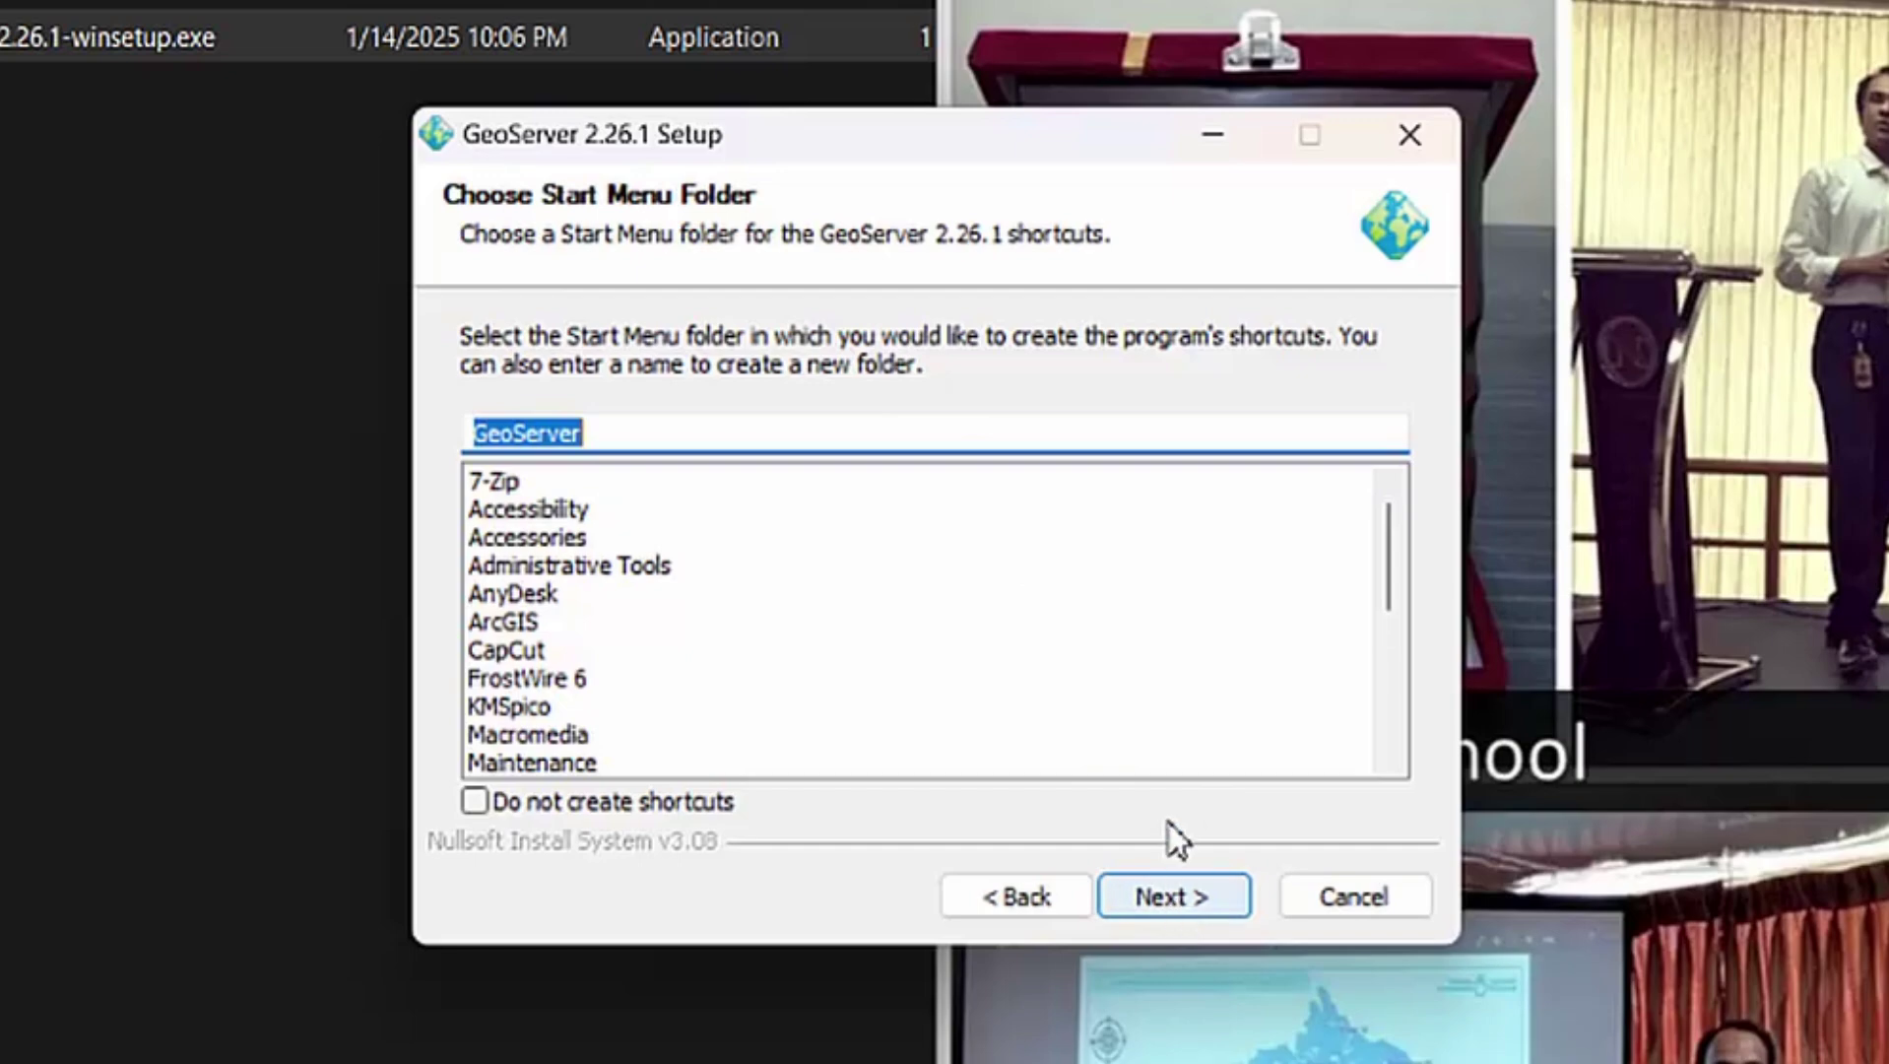
click(1168, 896)
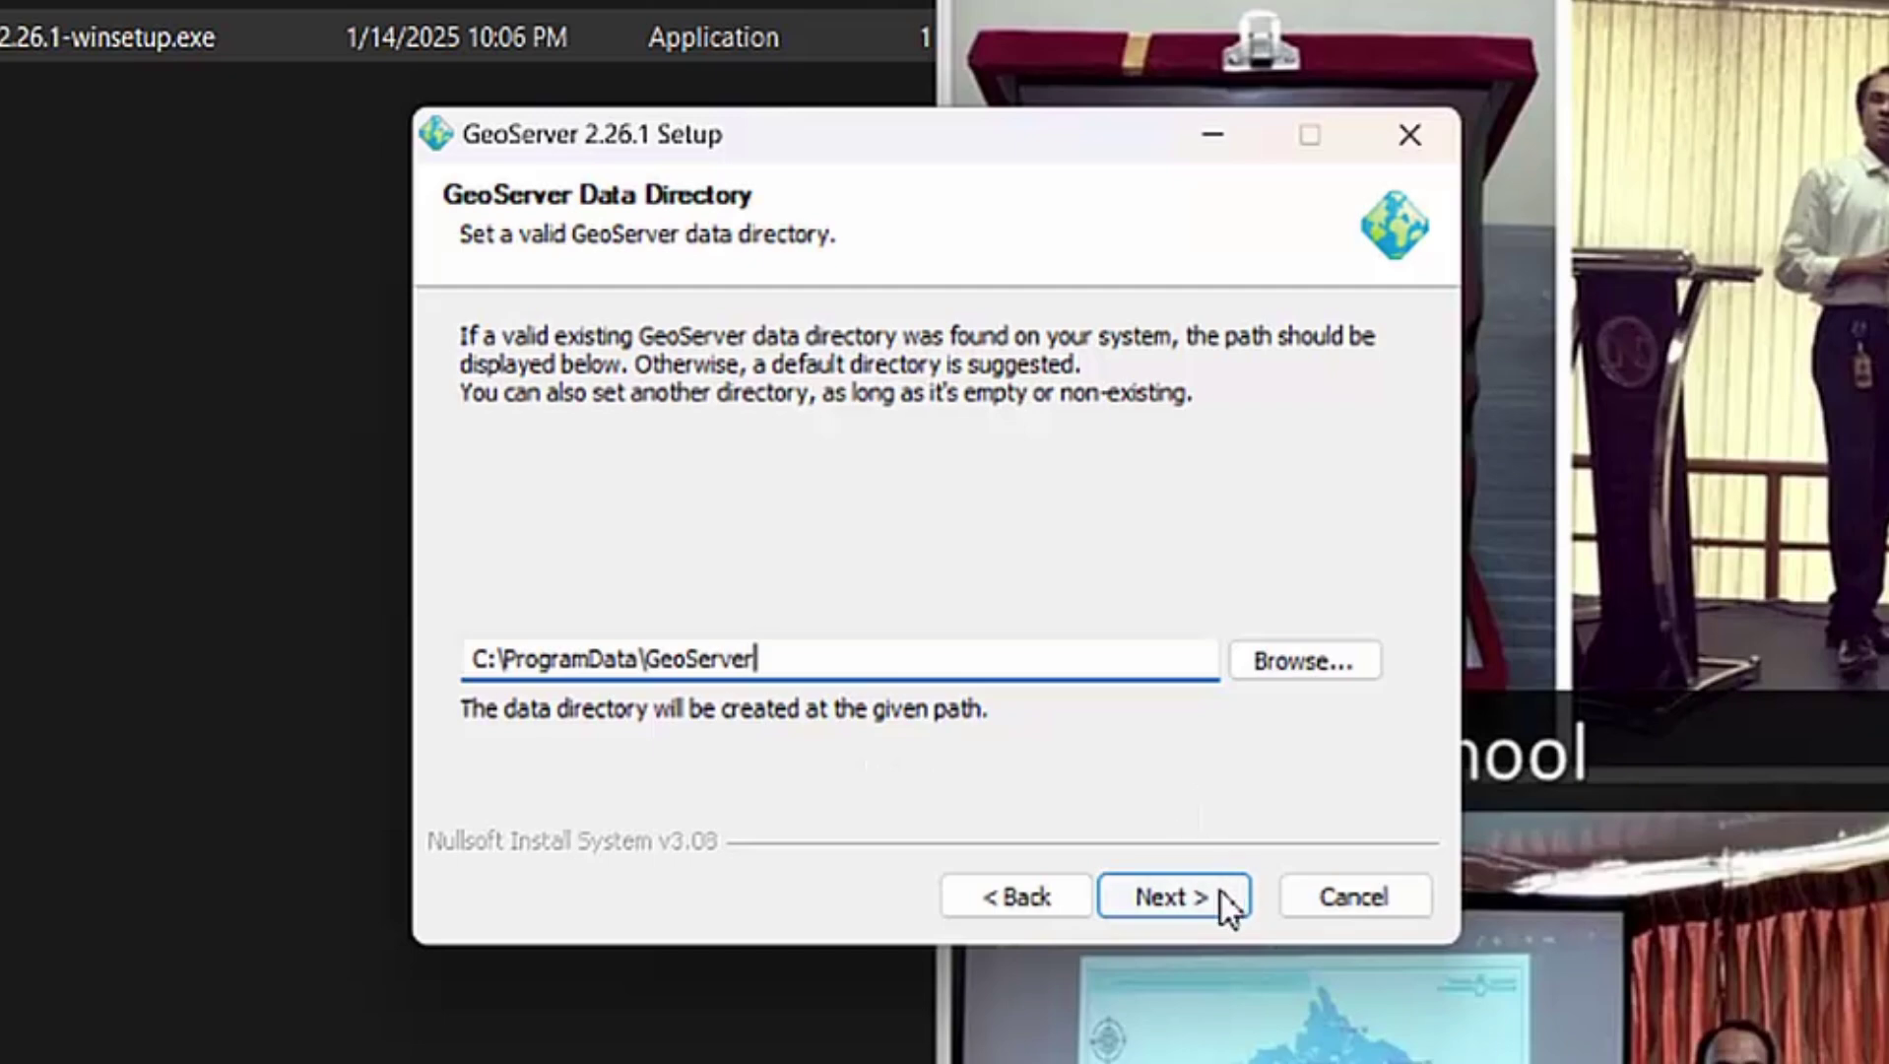
click(1194, 904)
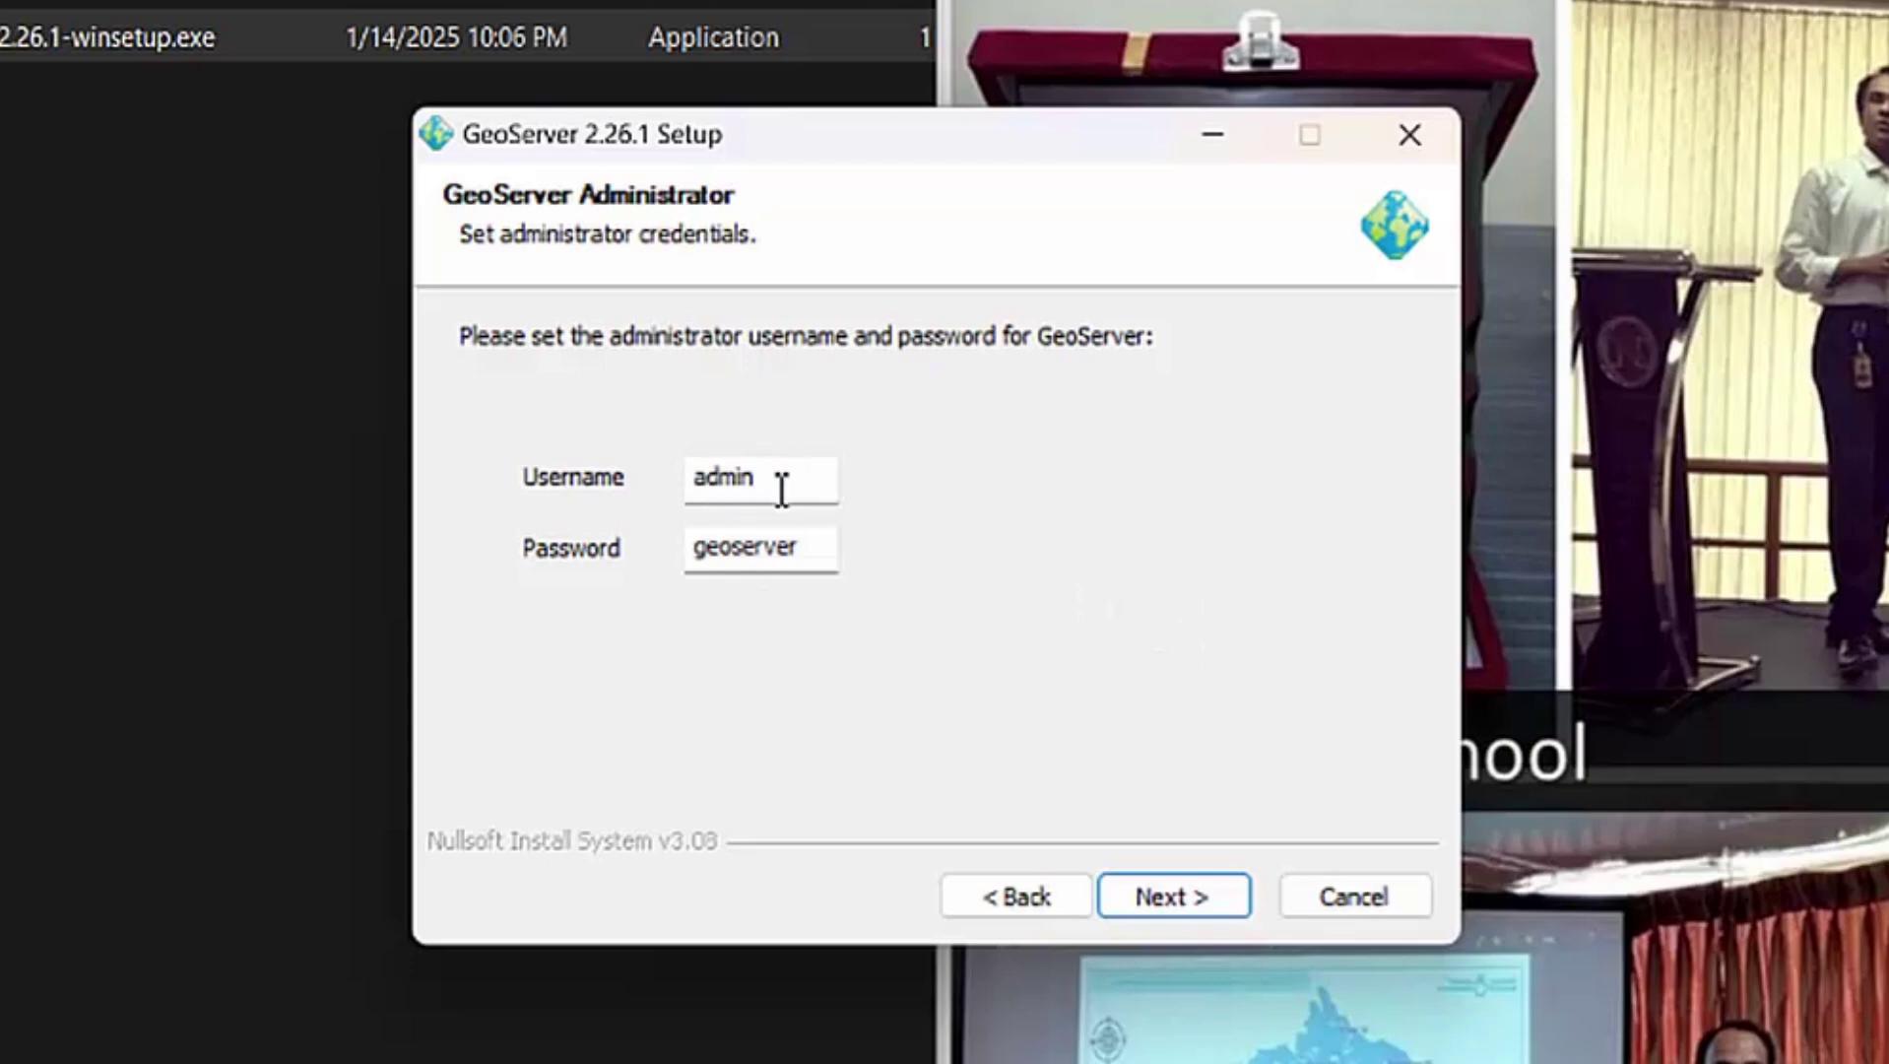
- Review the GeoServer administrator credentials and accept the default username and password
drag(776, 482, 645, 477)
drag(817, 547, 612, 535)
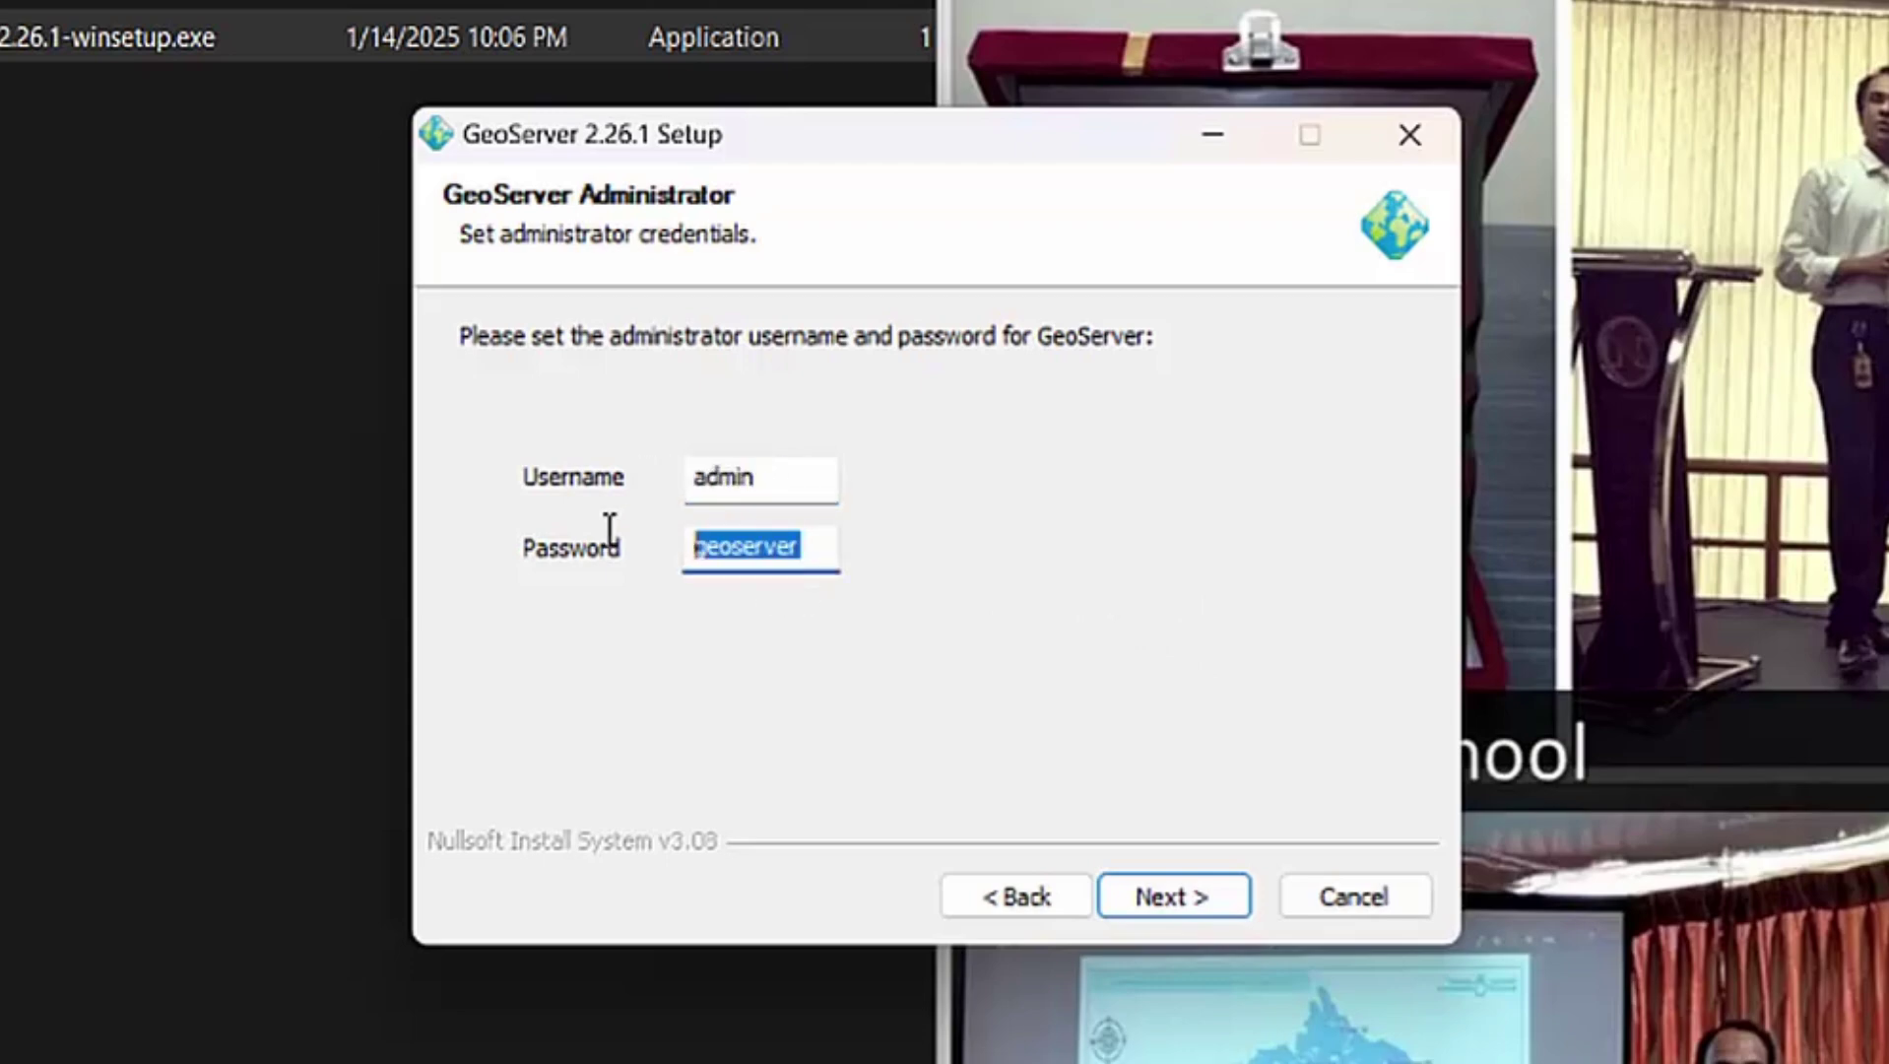
click(830, 553)
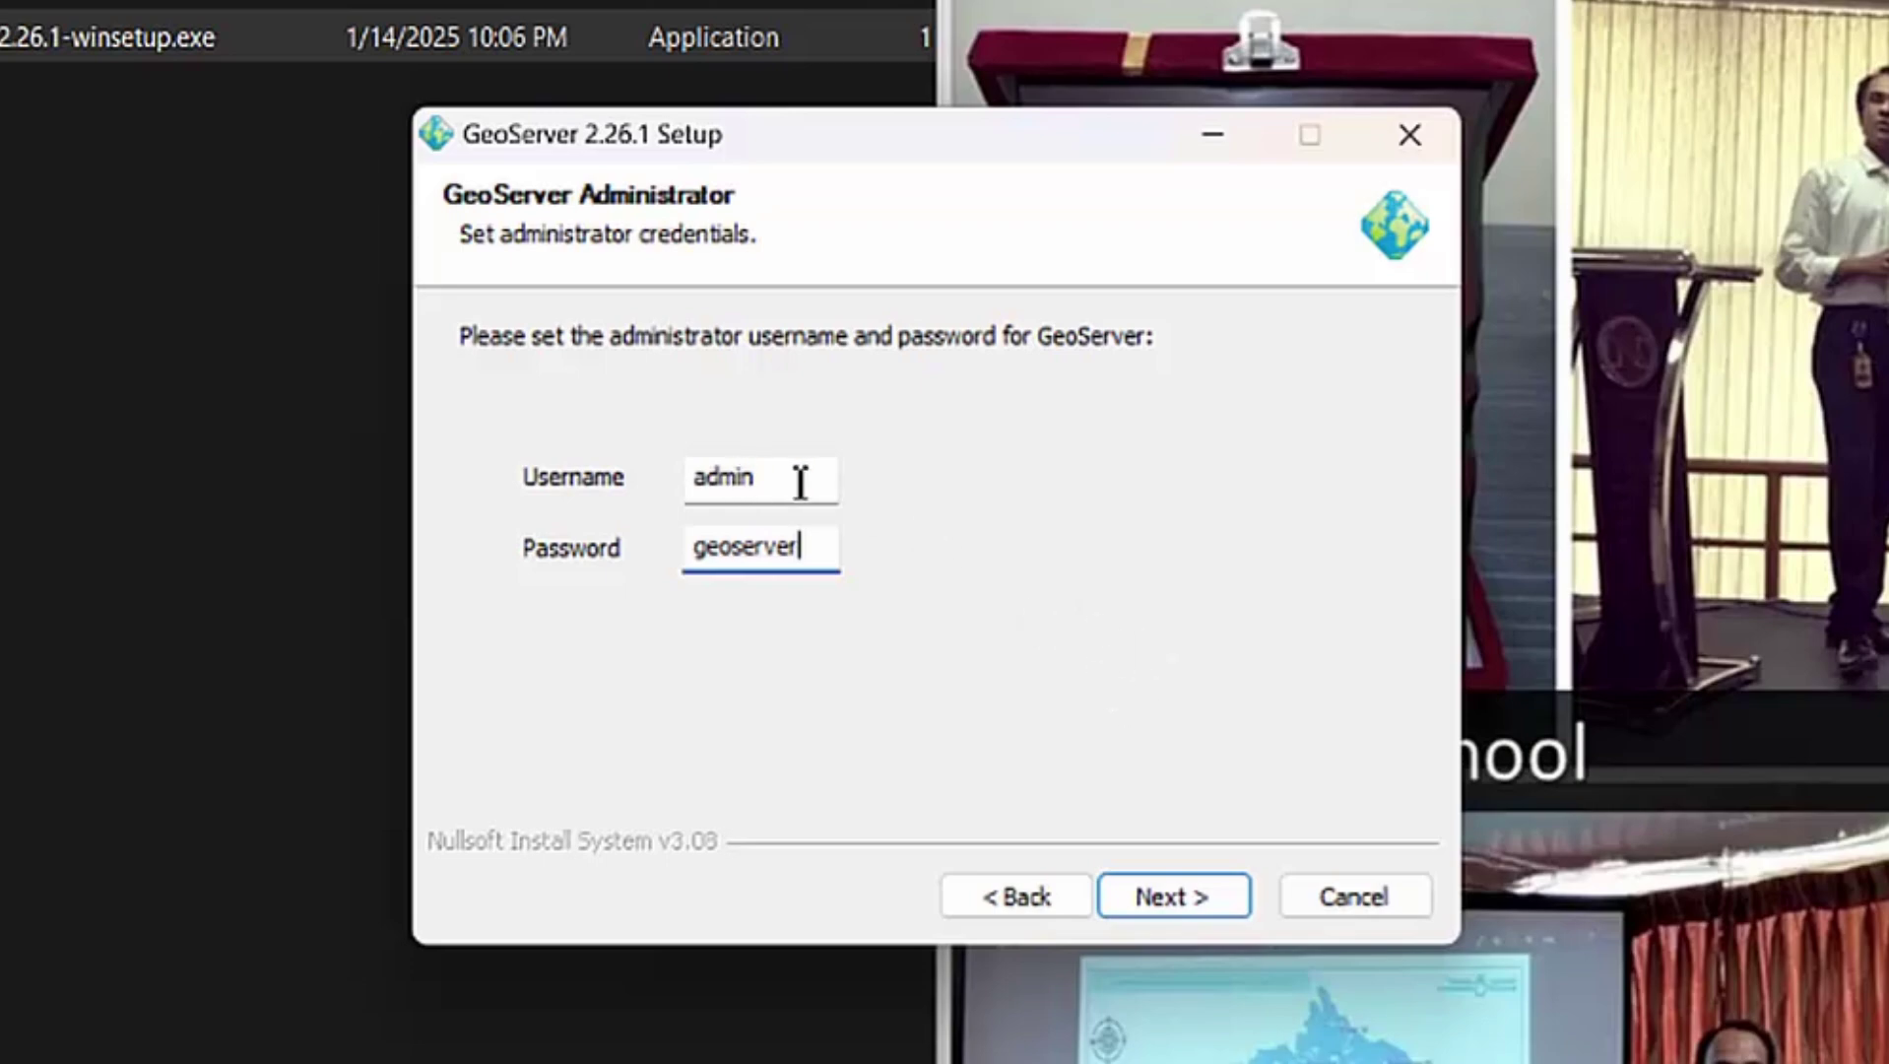
click(1172, 896)
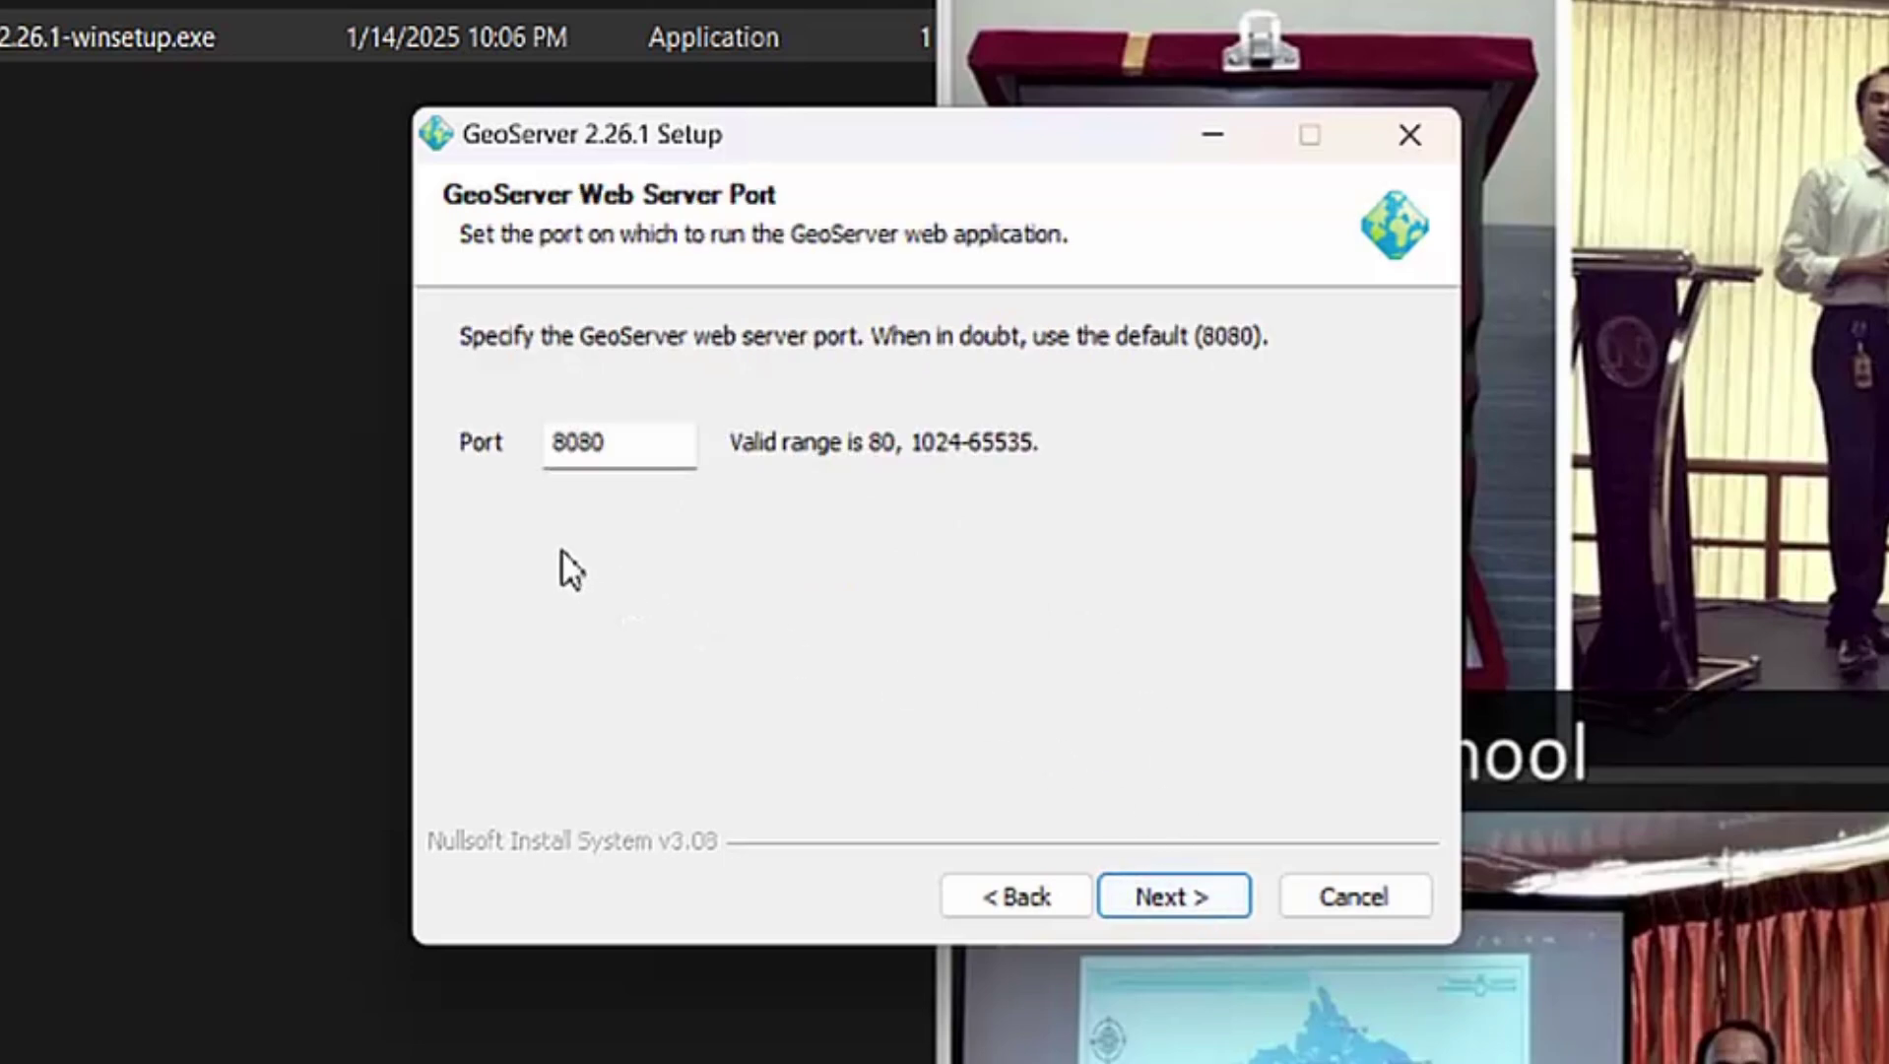
- Install GeoServer as a service on web server port 8080 and finish the setup
click(1213, 908)
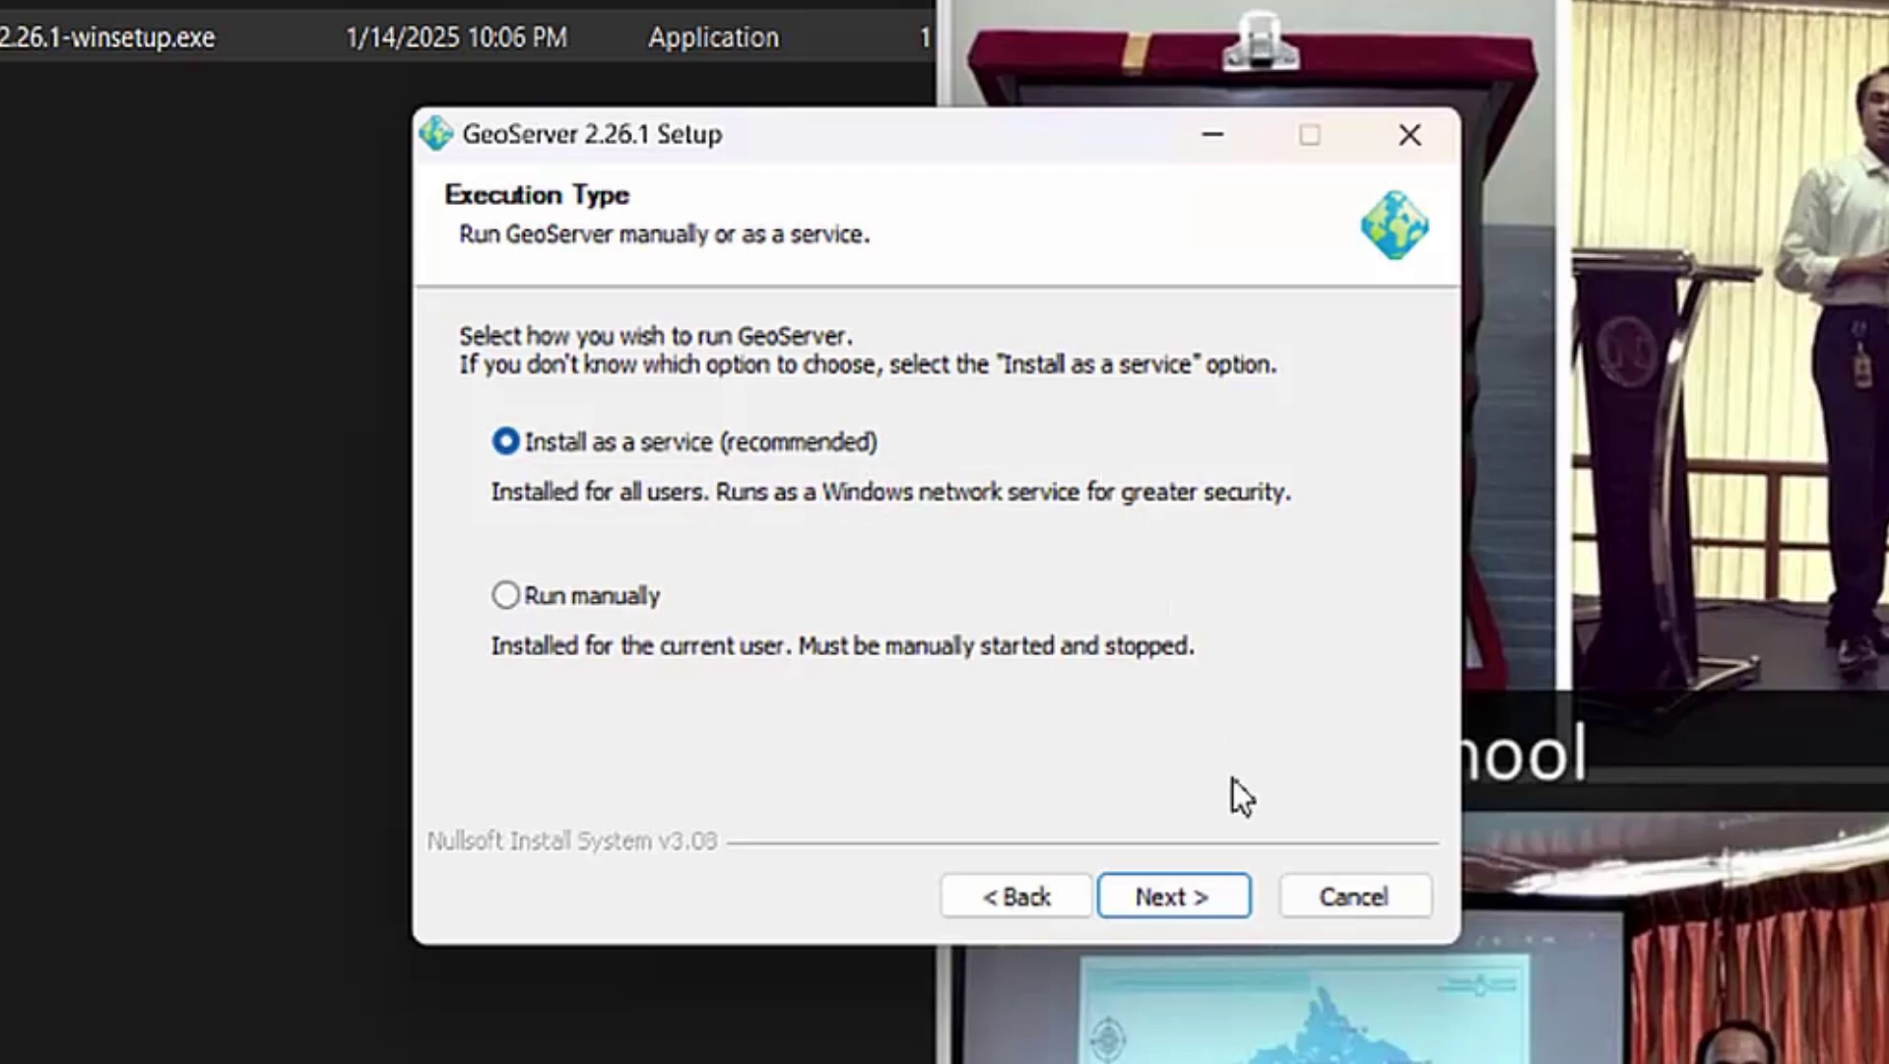
click(1205, 908)
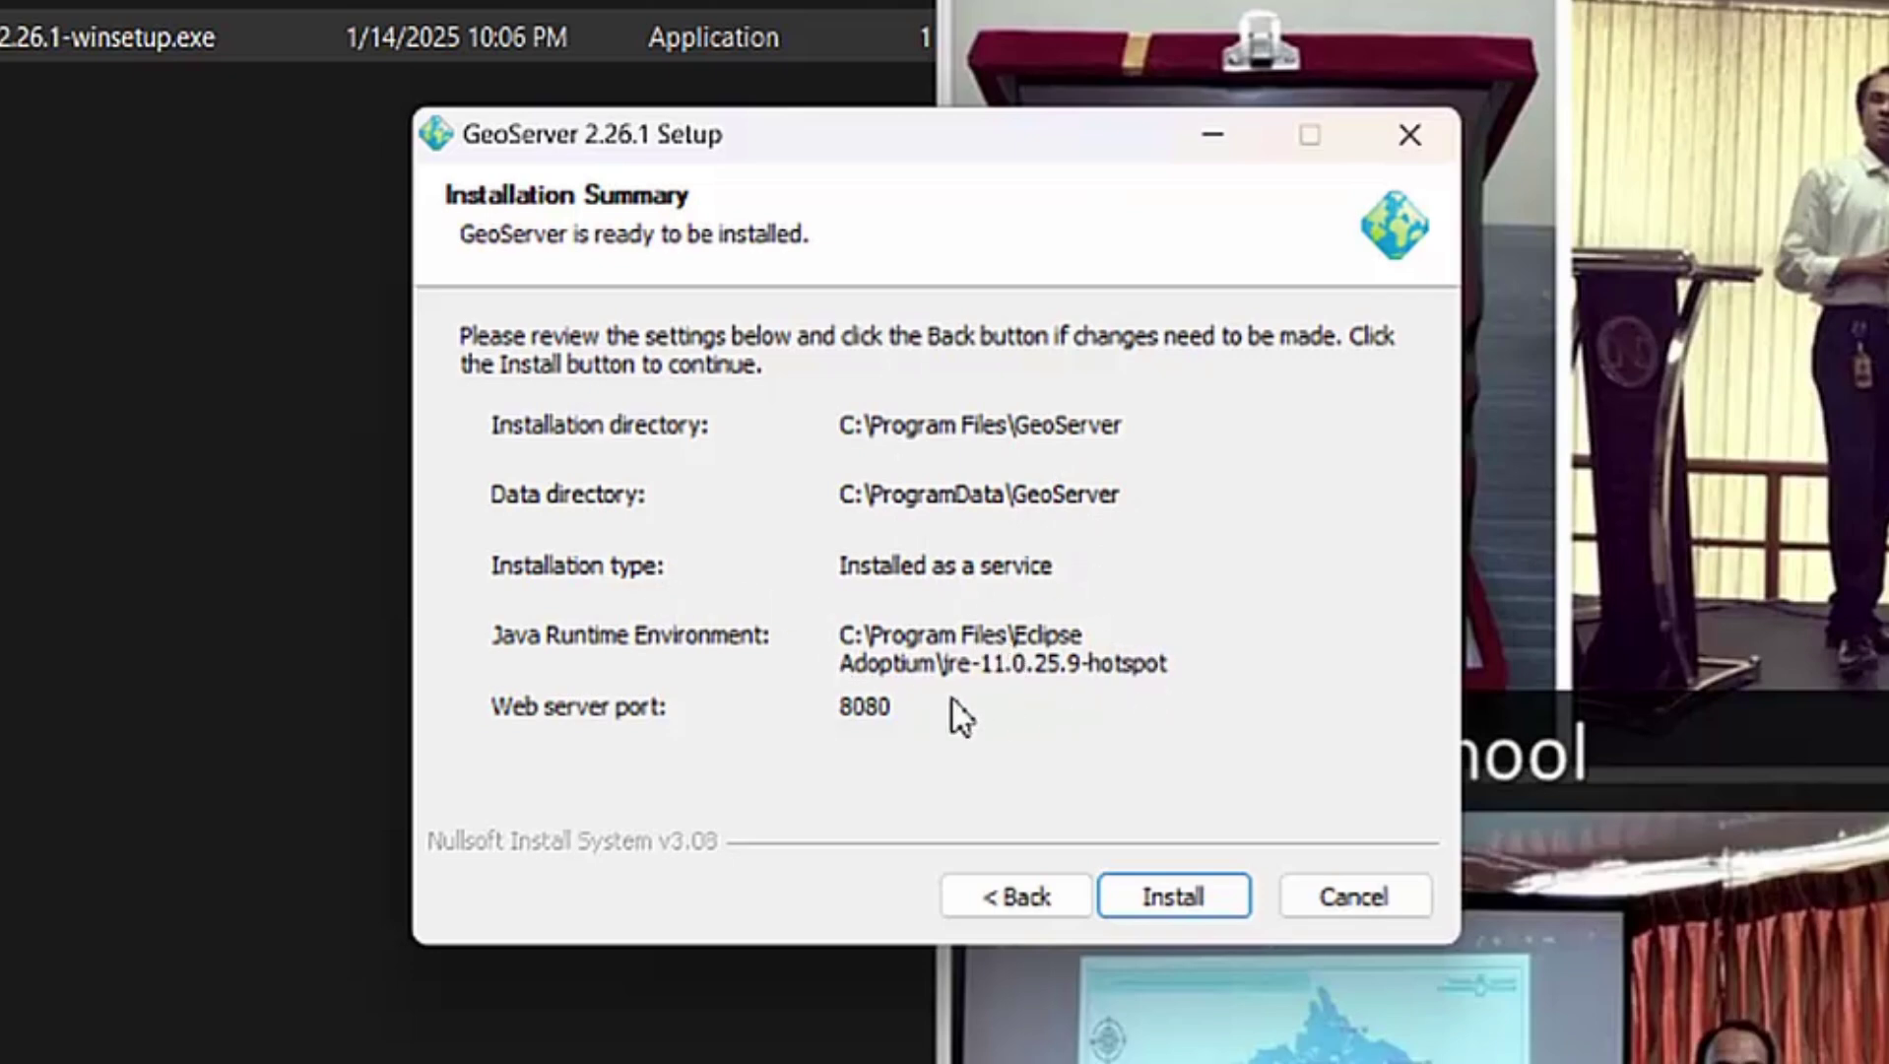
click(1192, 894)
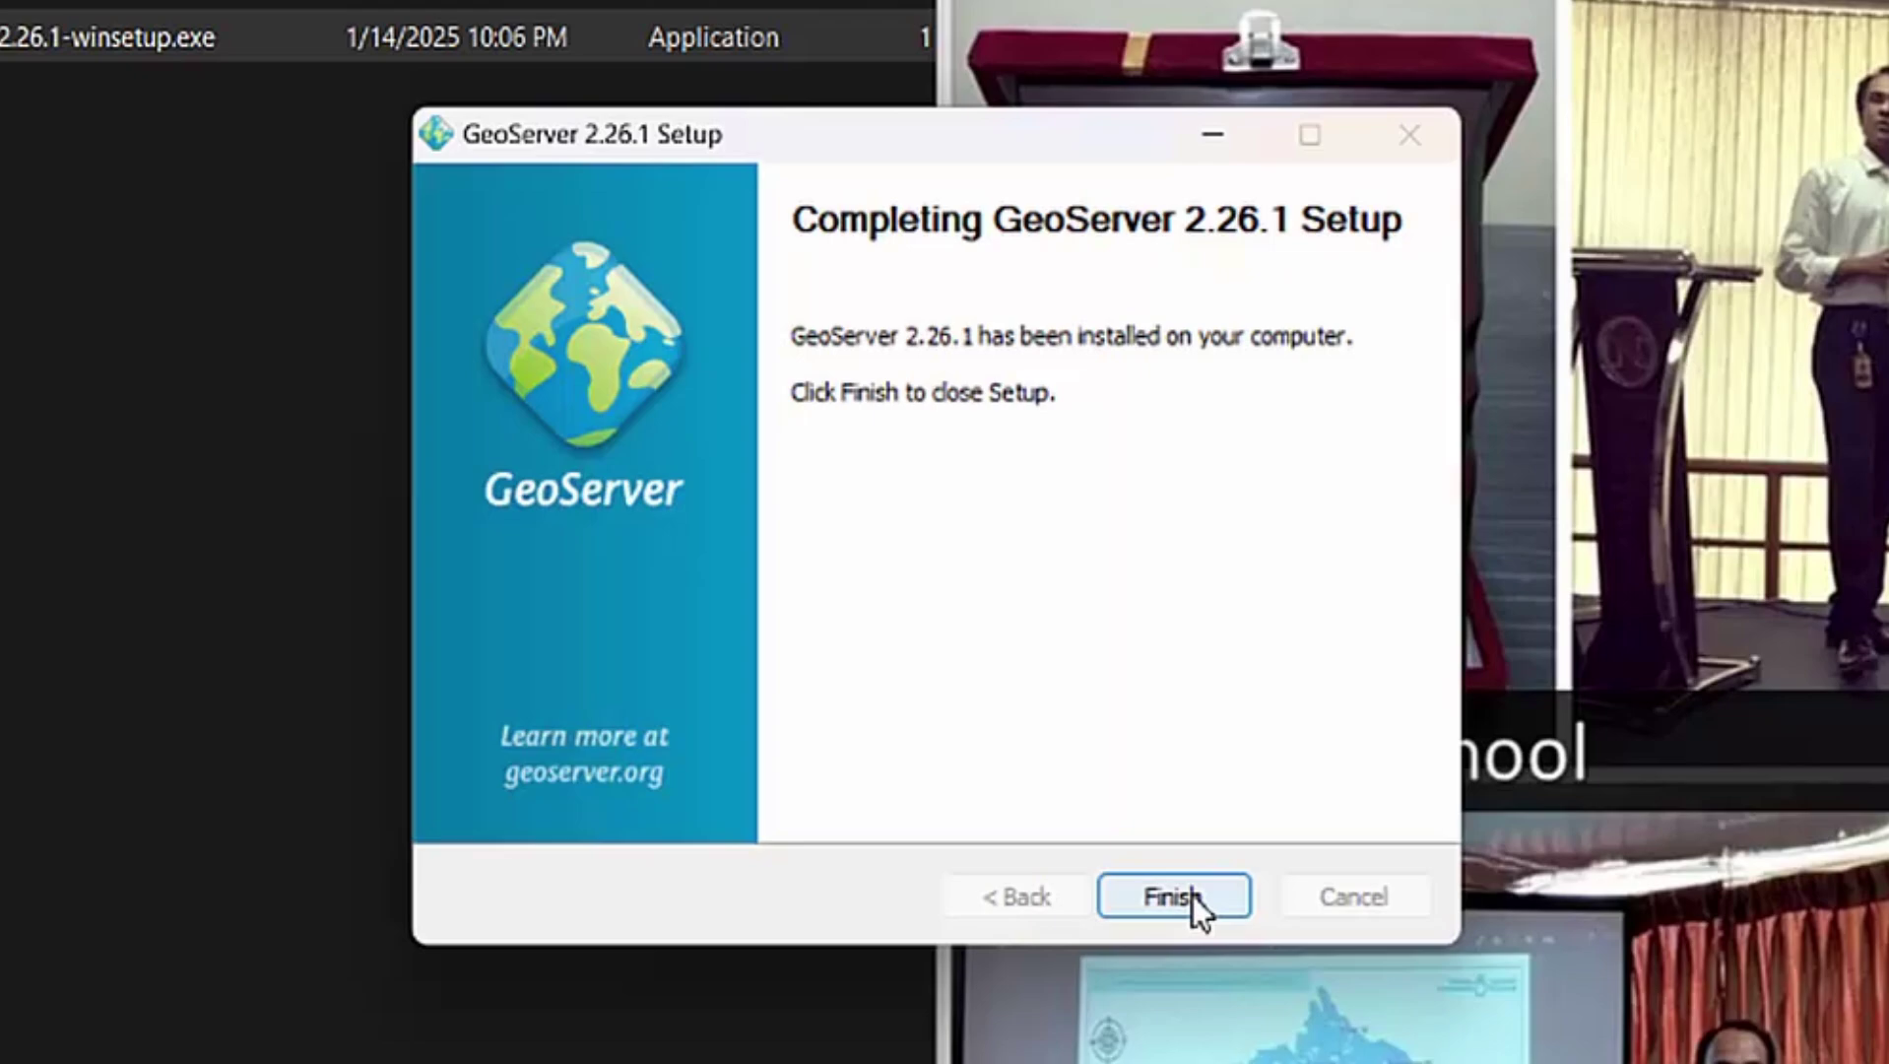
click(1177, 896)
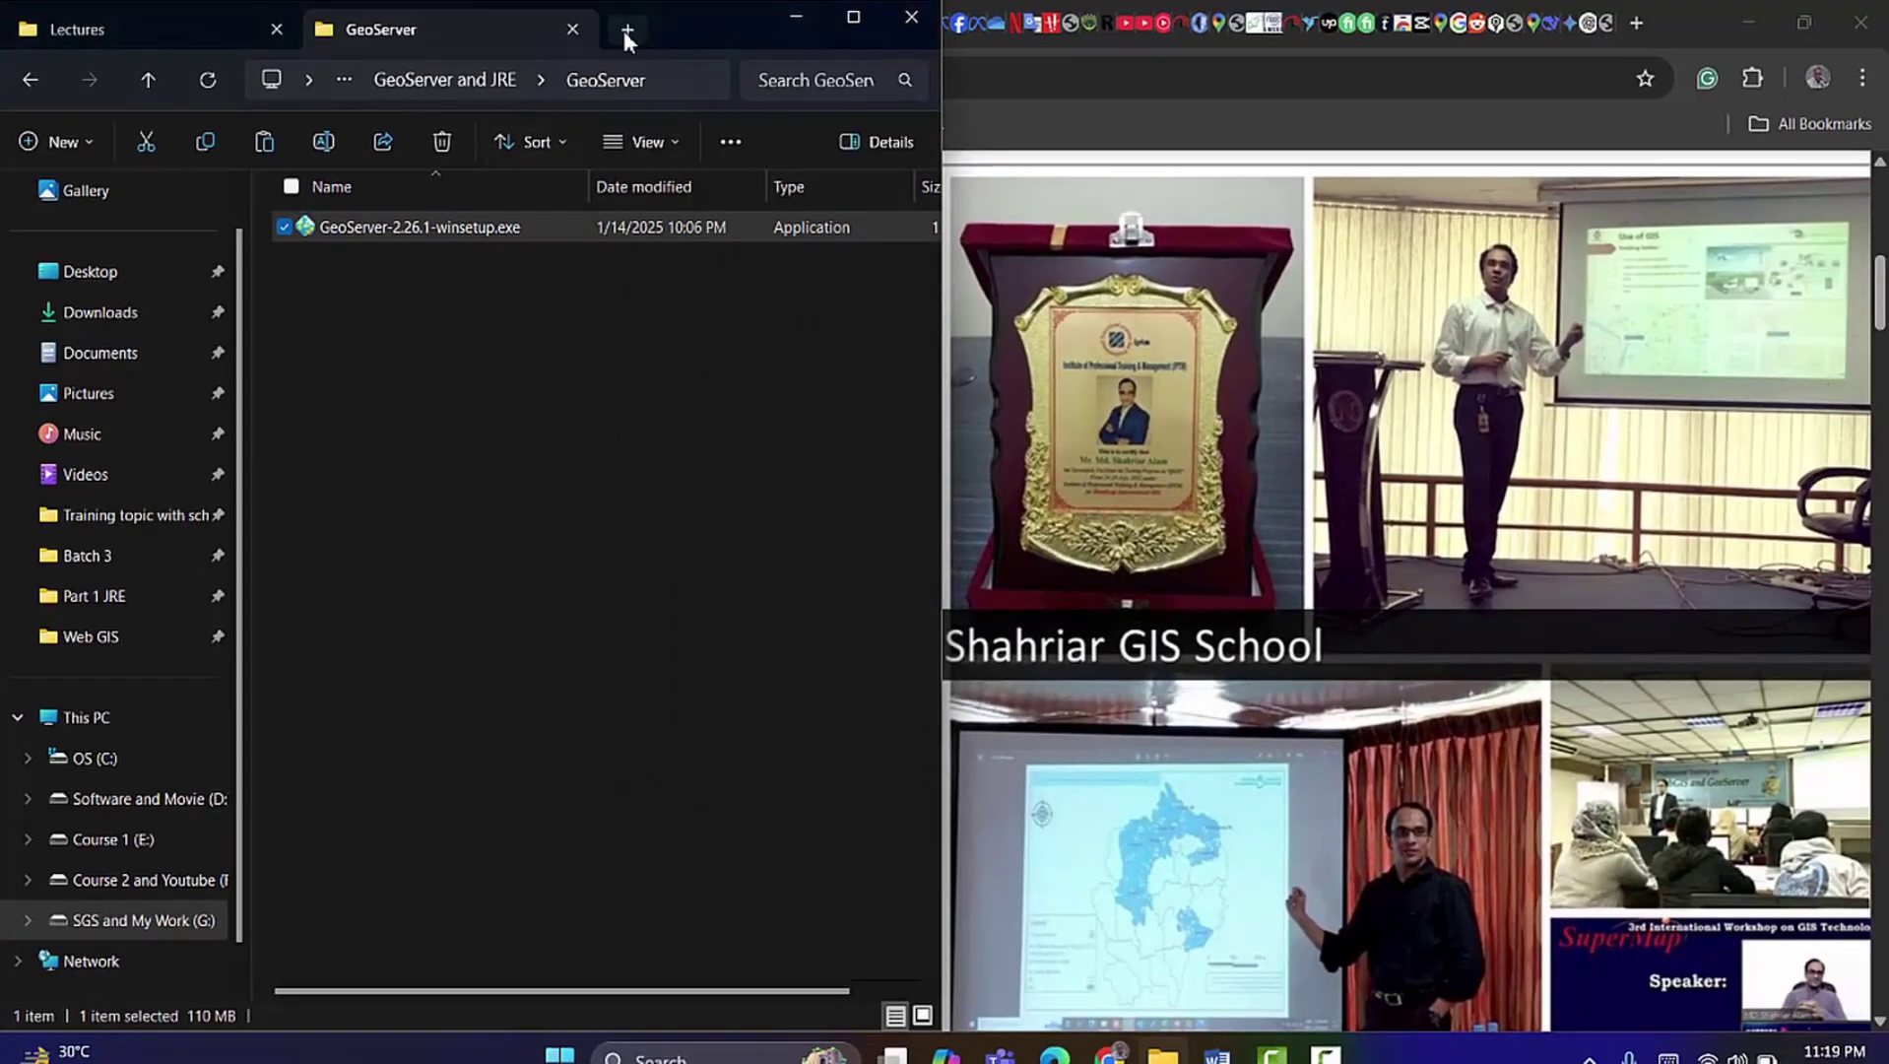
- Open C:\Program Files\GeoServer in a new File Explorer tab to inspect the installed files
click(626, 31)
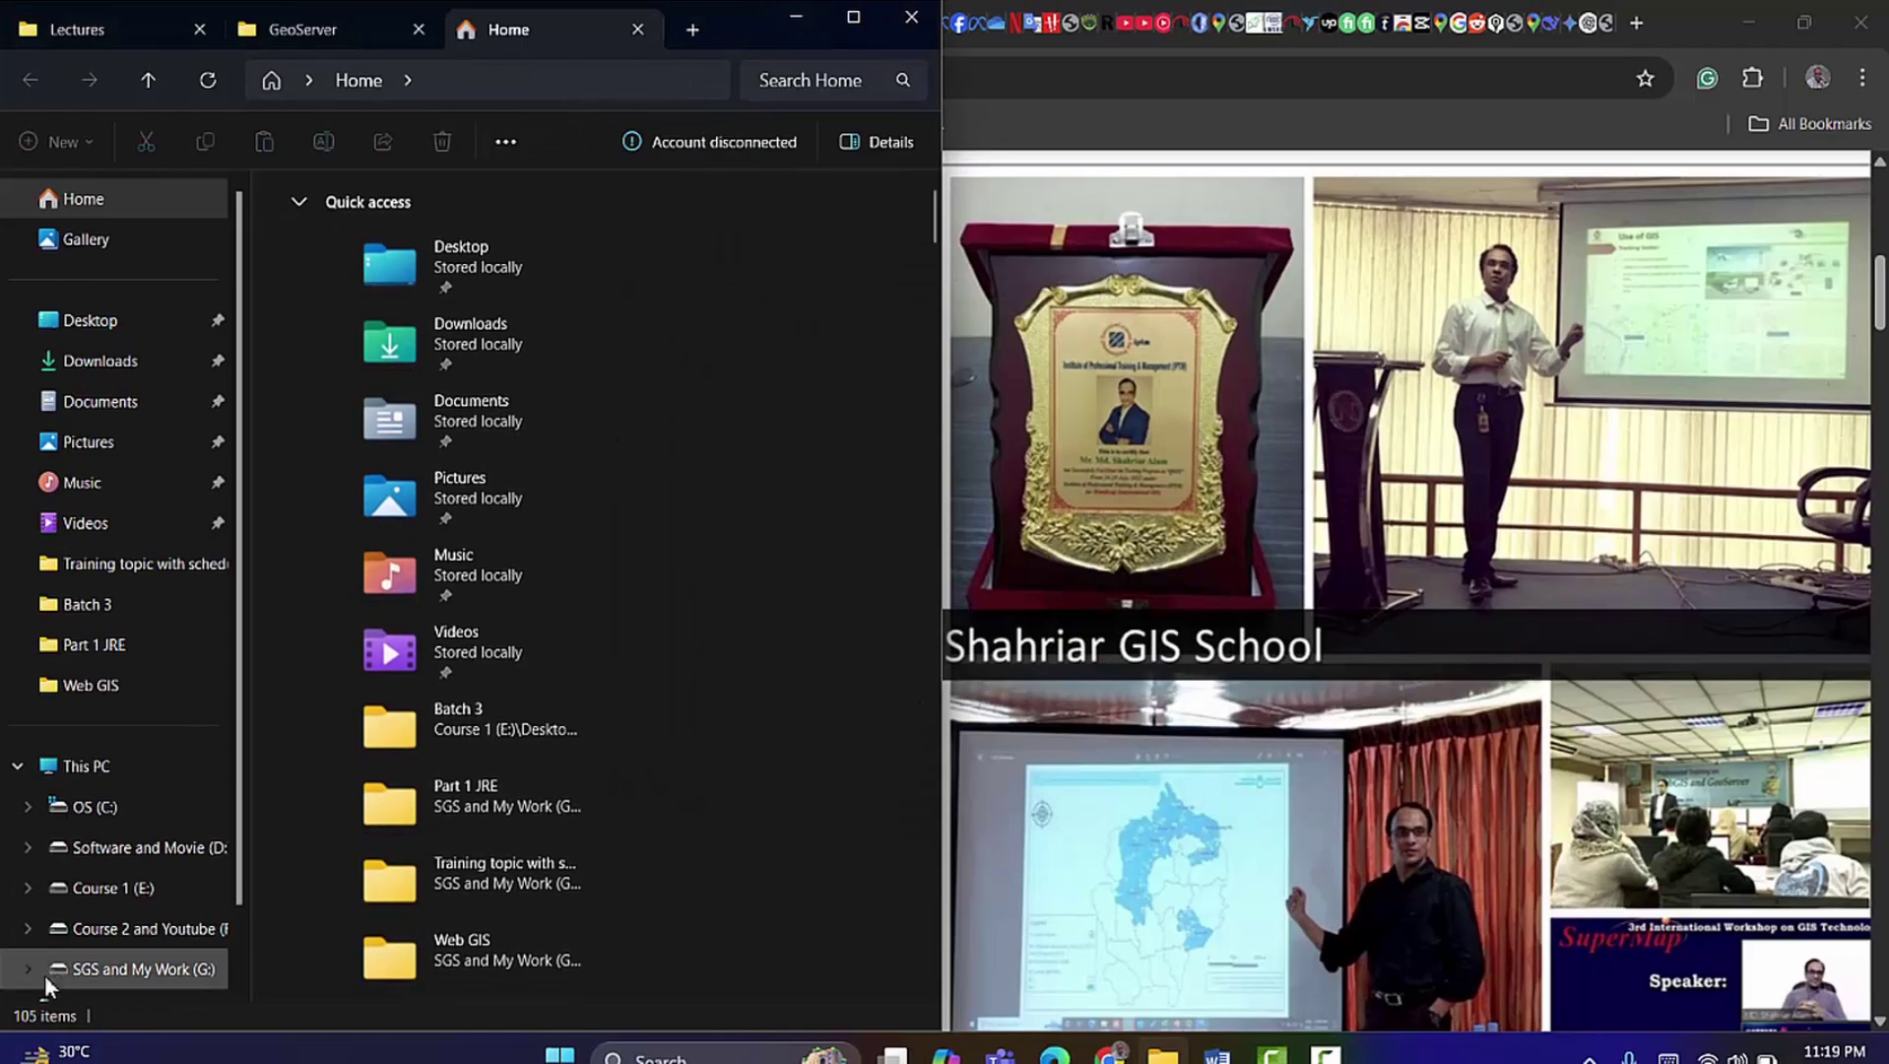
click(109, 806)
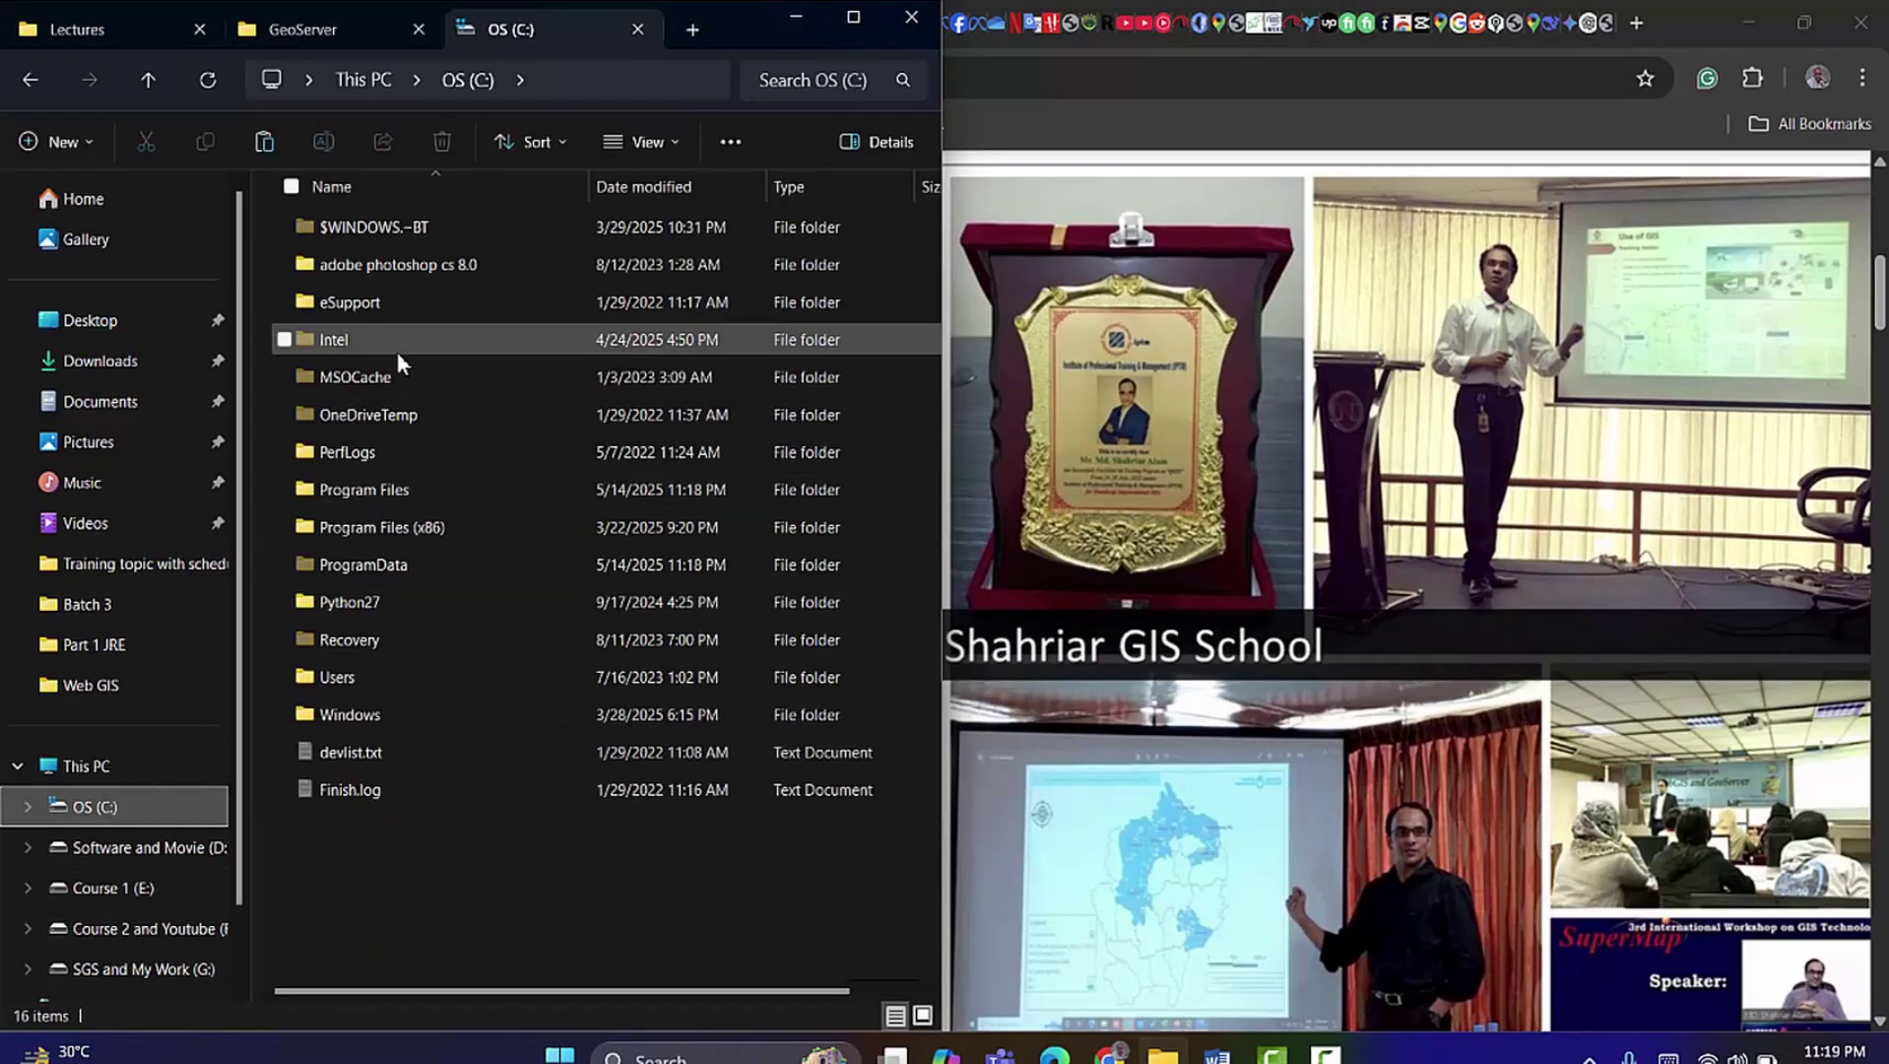
double_click(433, 492)
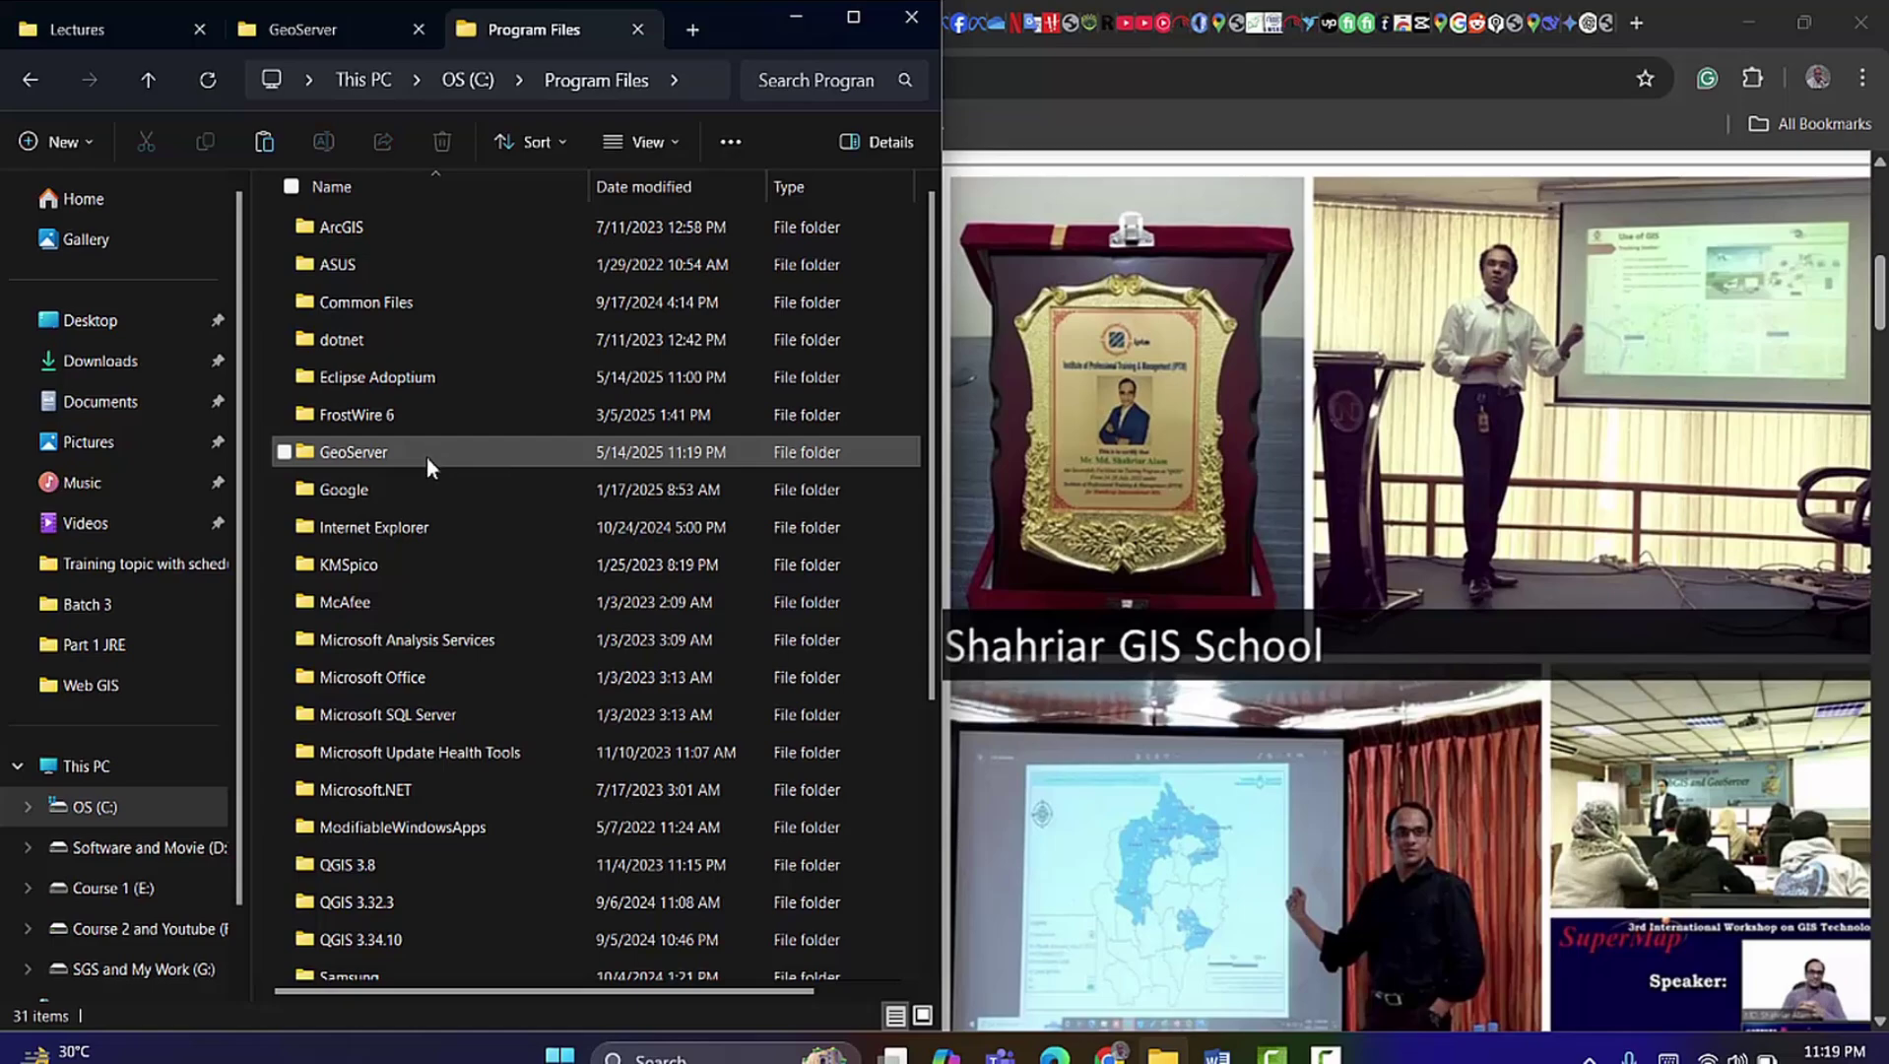
double_click(426, 456)
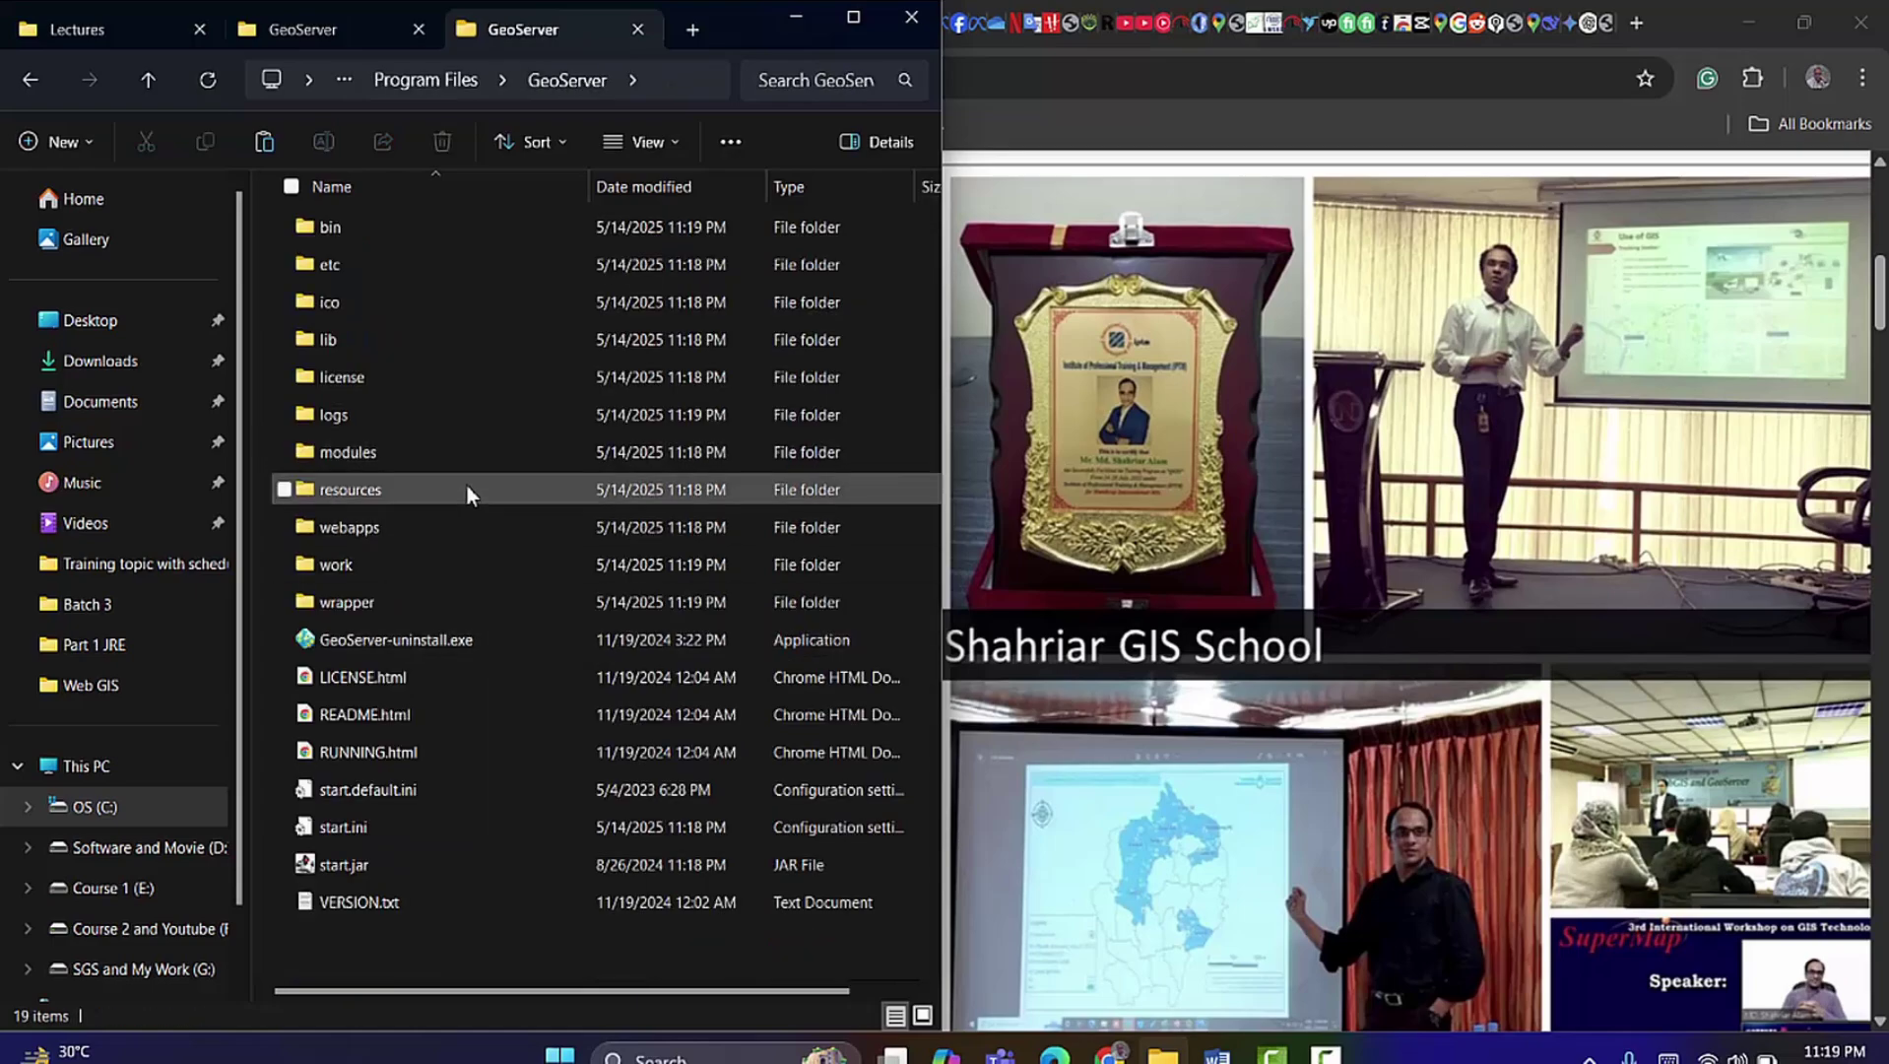
- Return to the root of the C: drive and check whether hidden items are set to be shown
click(146, 82)
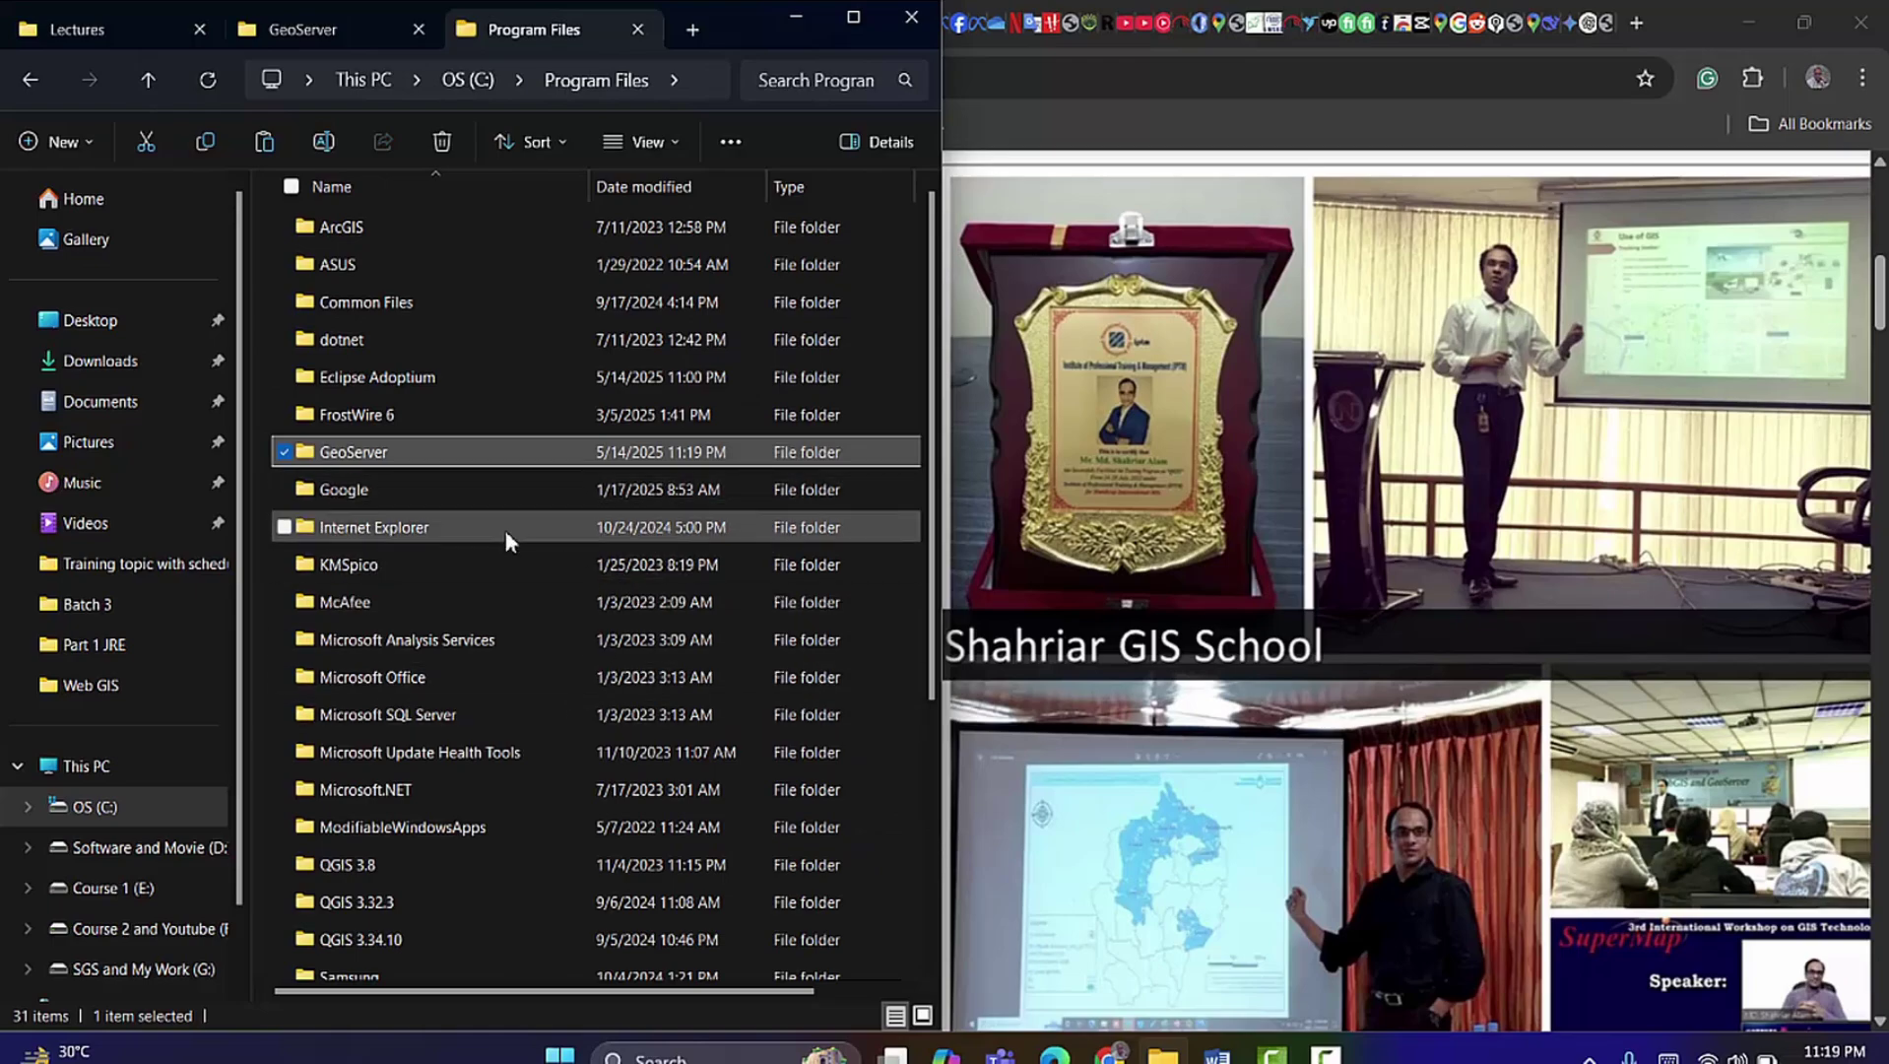
click(146, 75)
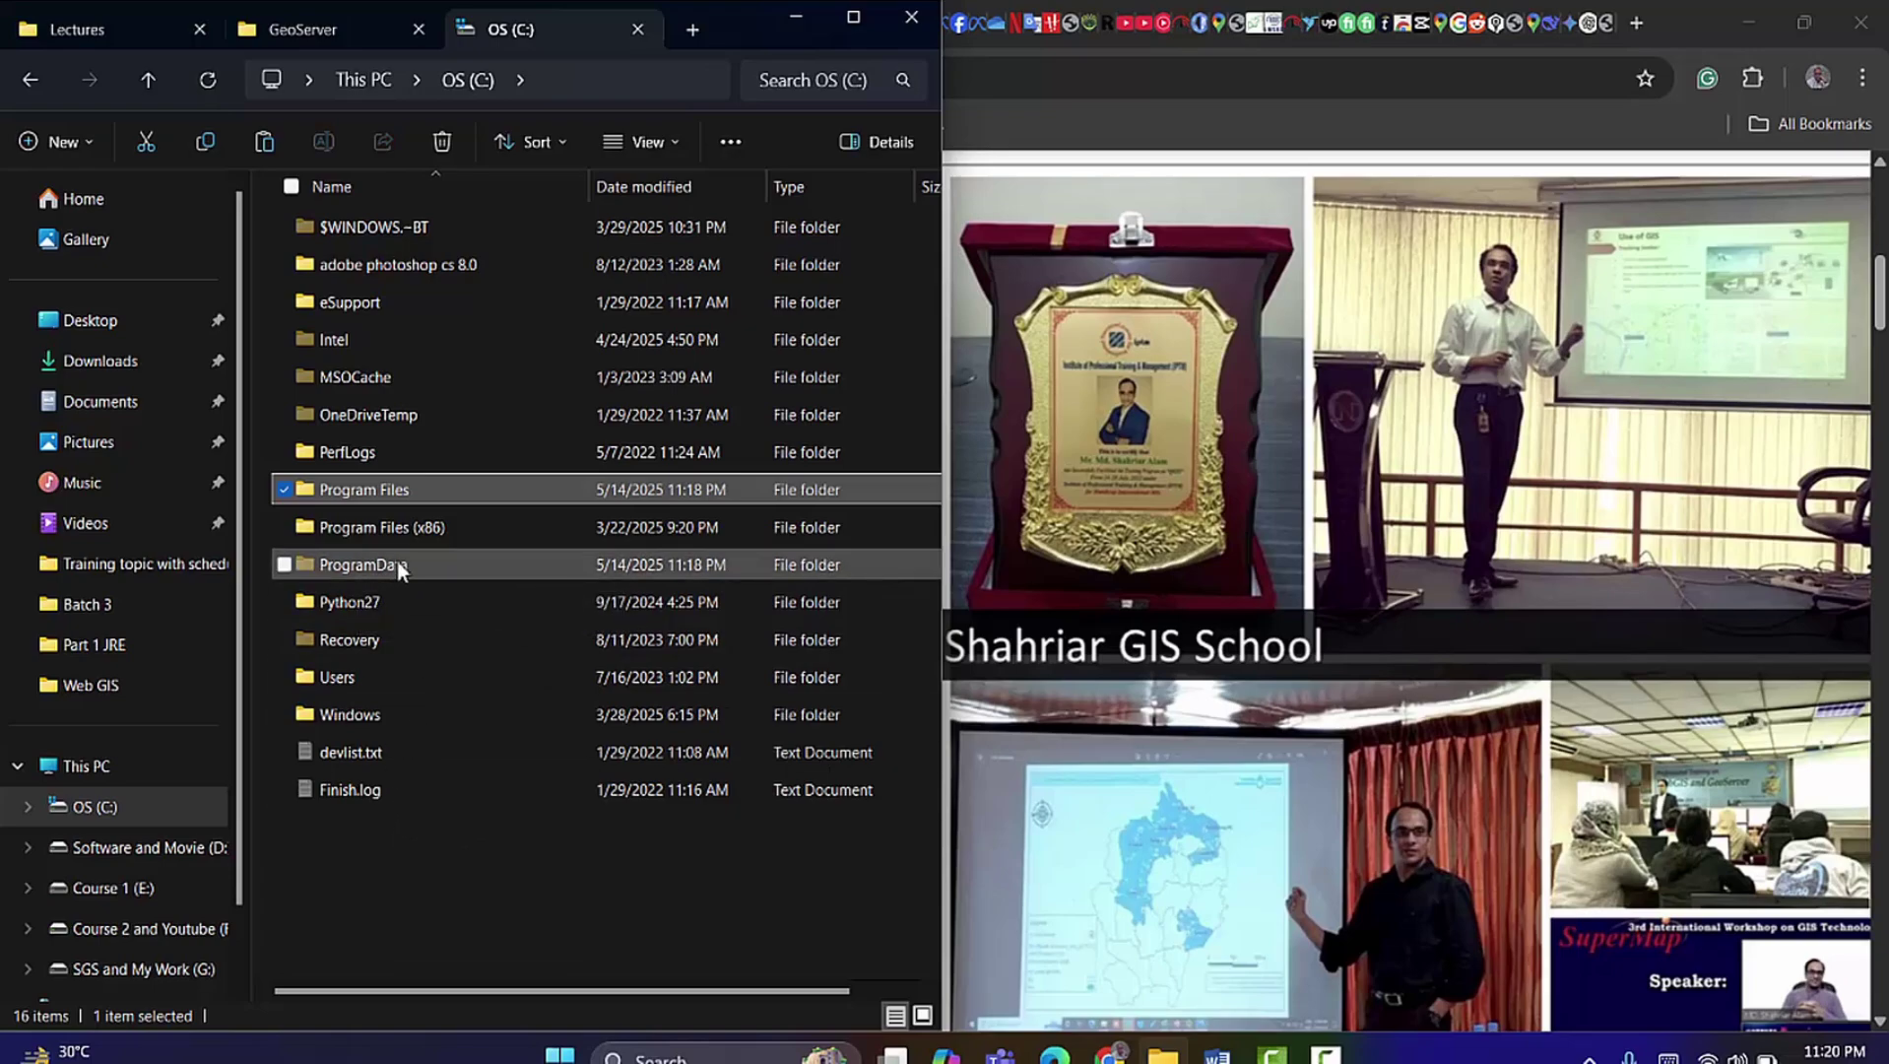
click(666, 143)
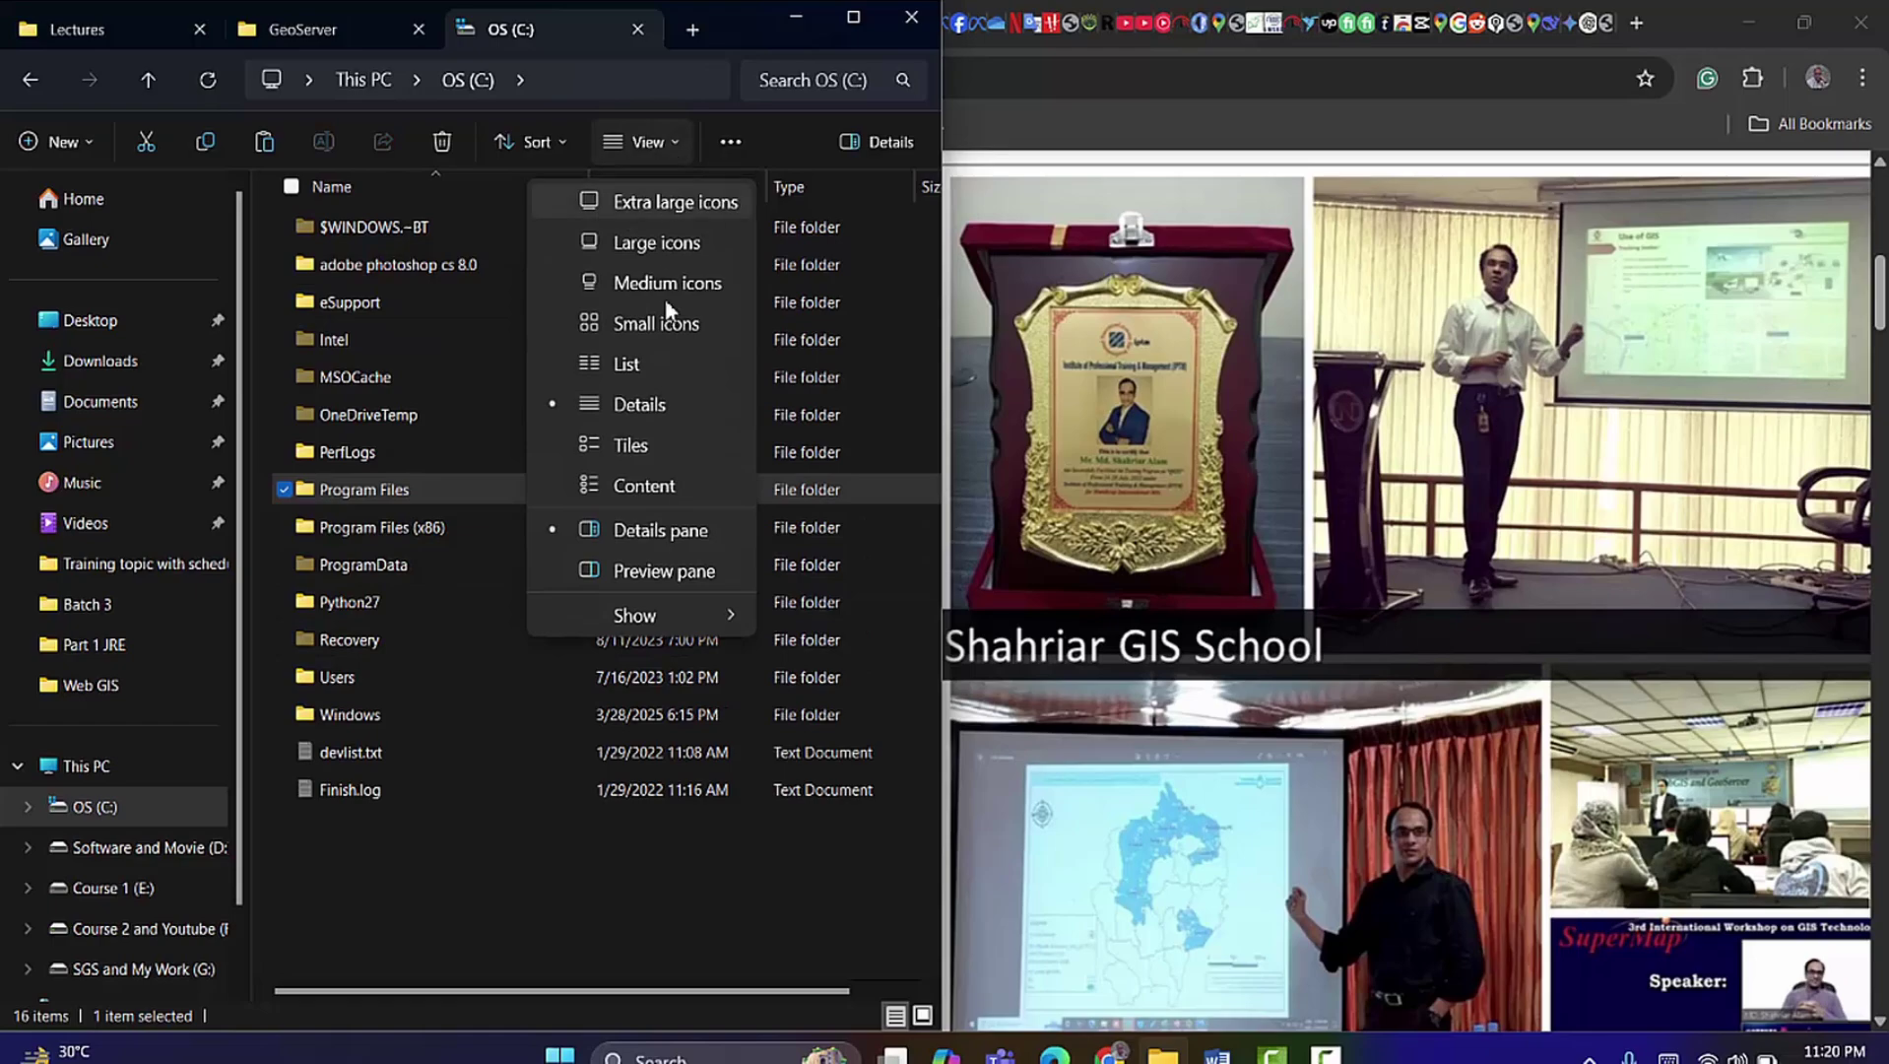
mouse_move(707, 613)
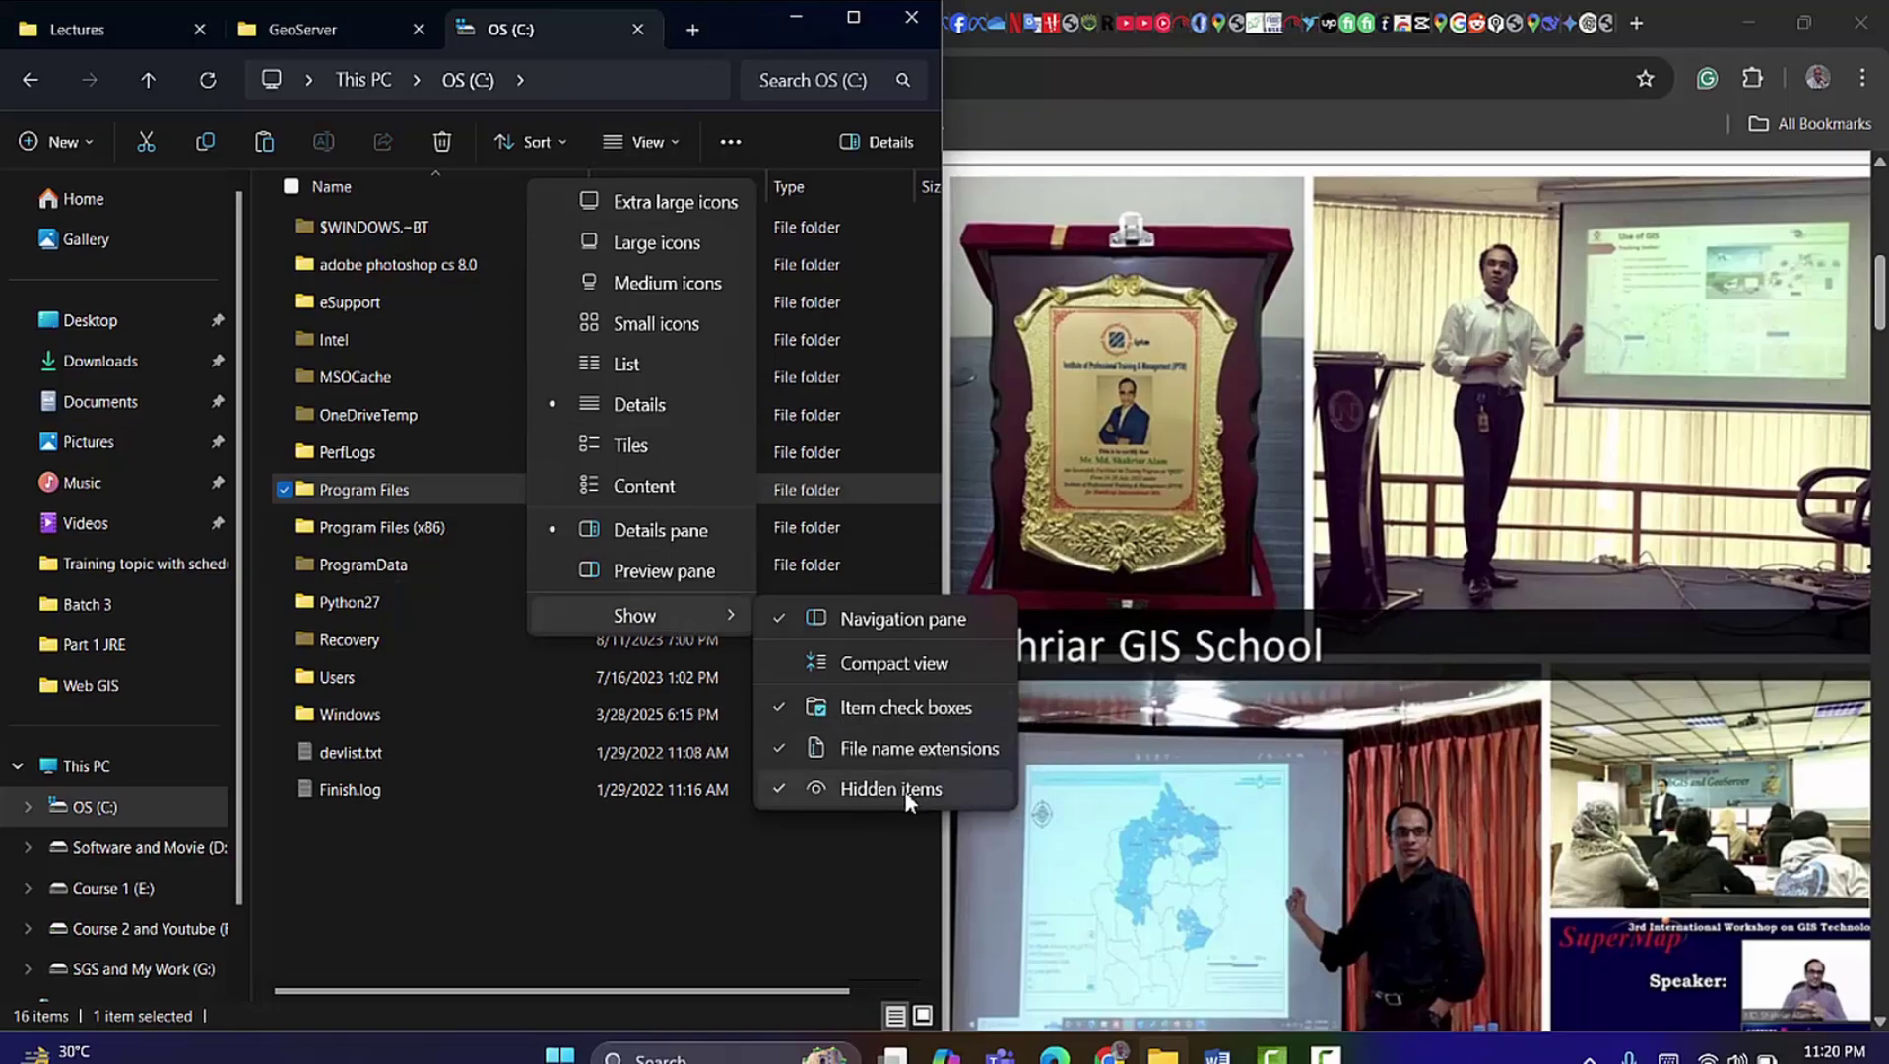
click(406, 839)
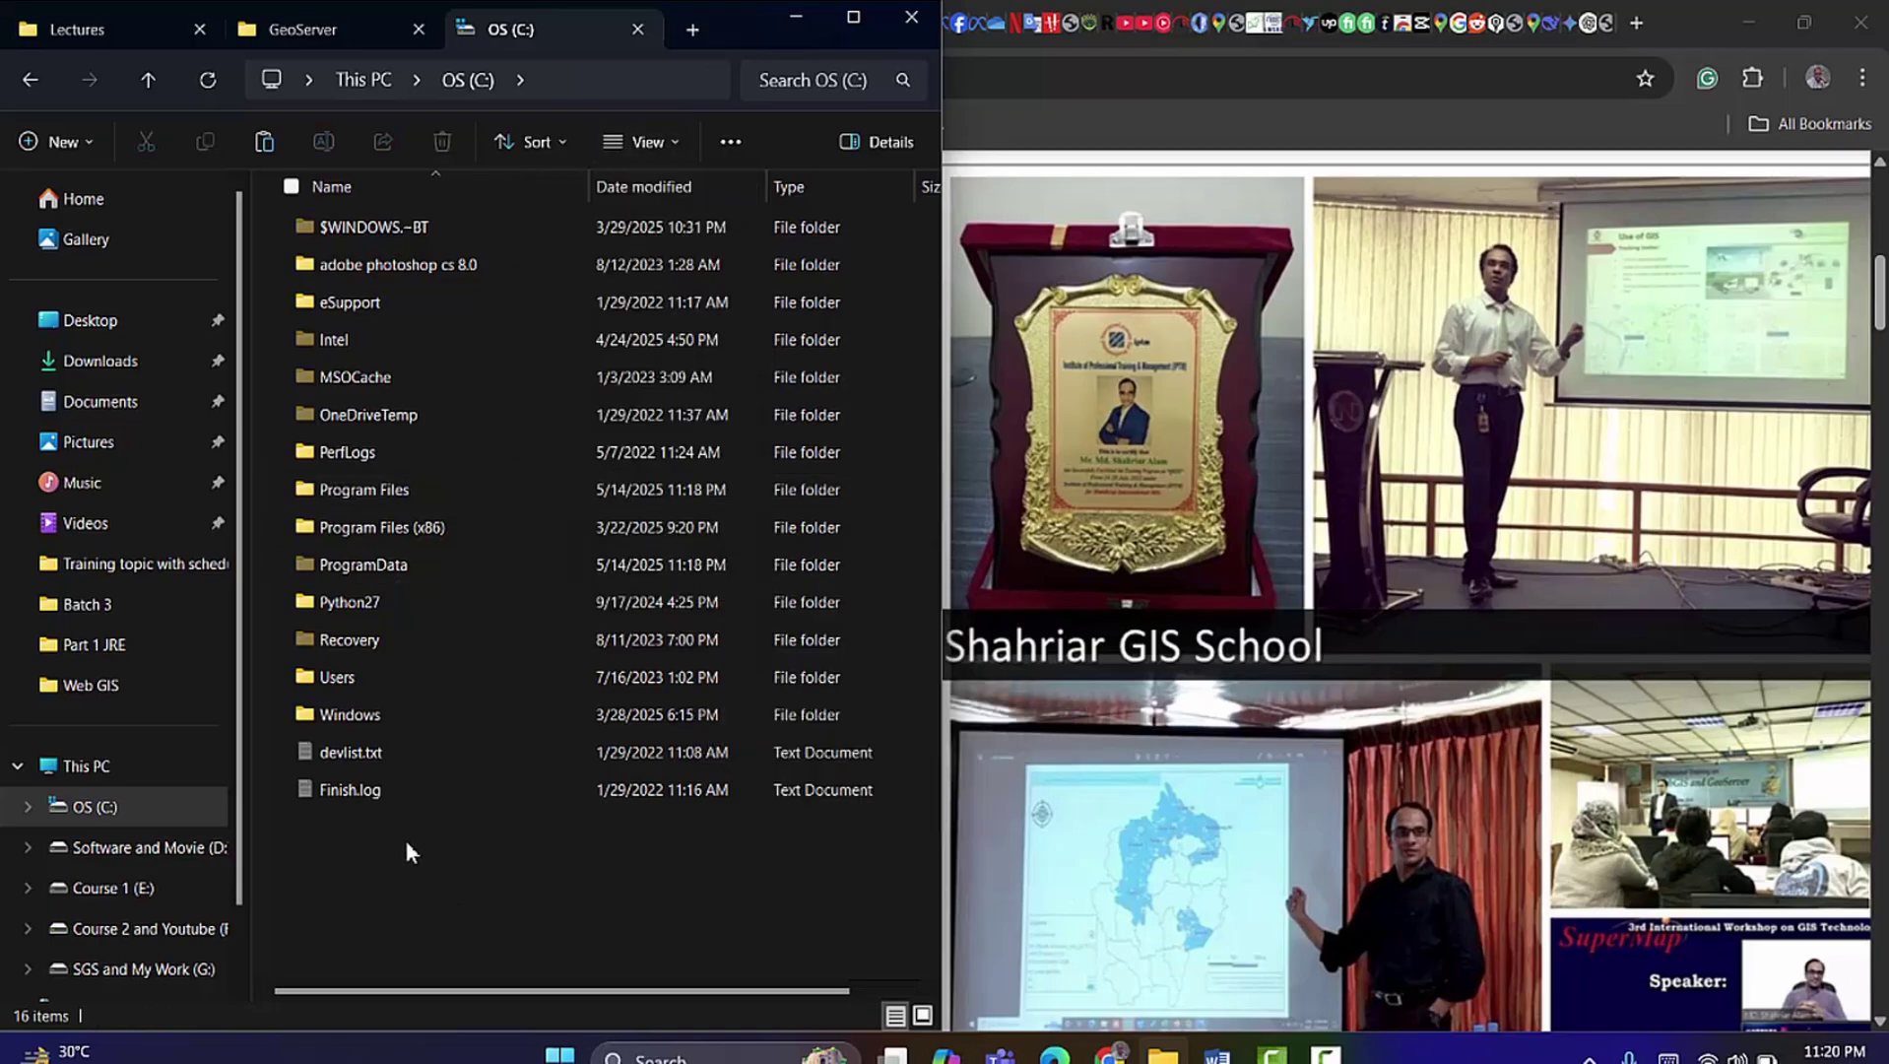
- Open the data folder inside C:\ProgramData\GeoServer to inspect its contents
double_click(387, 564)
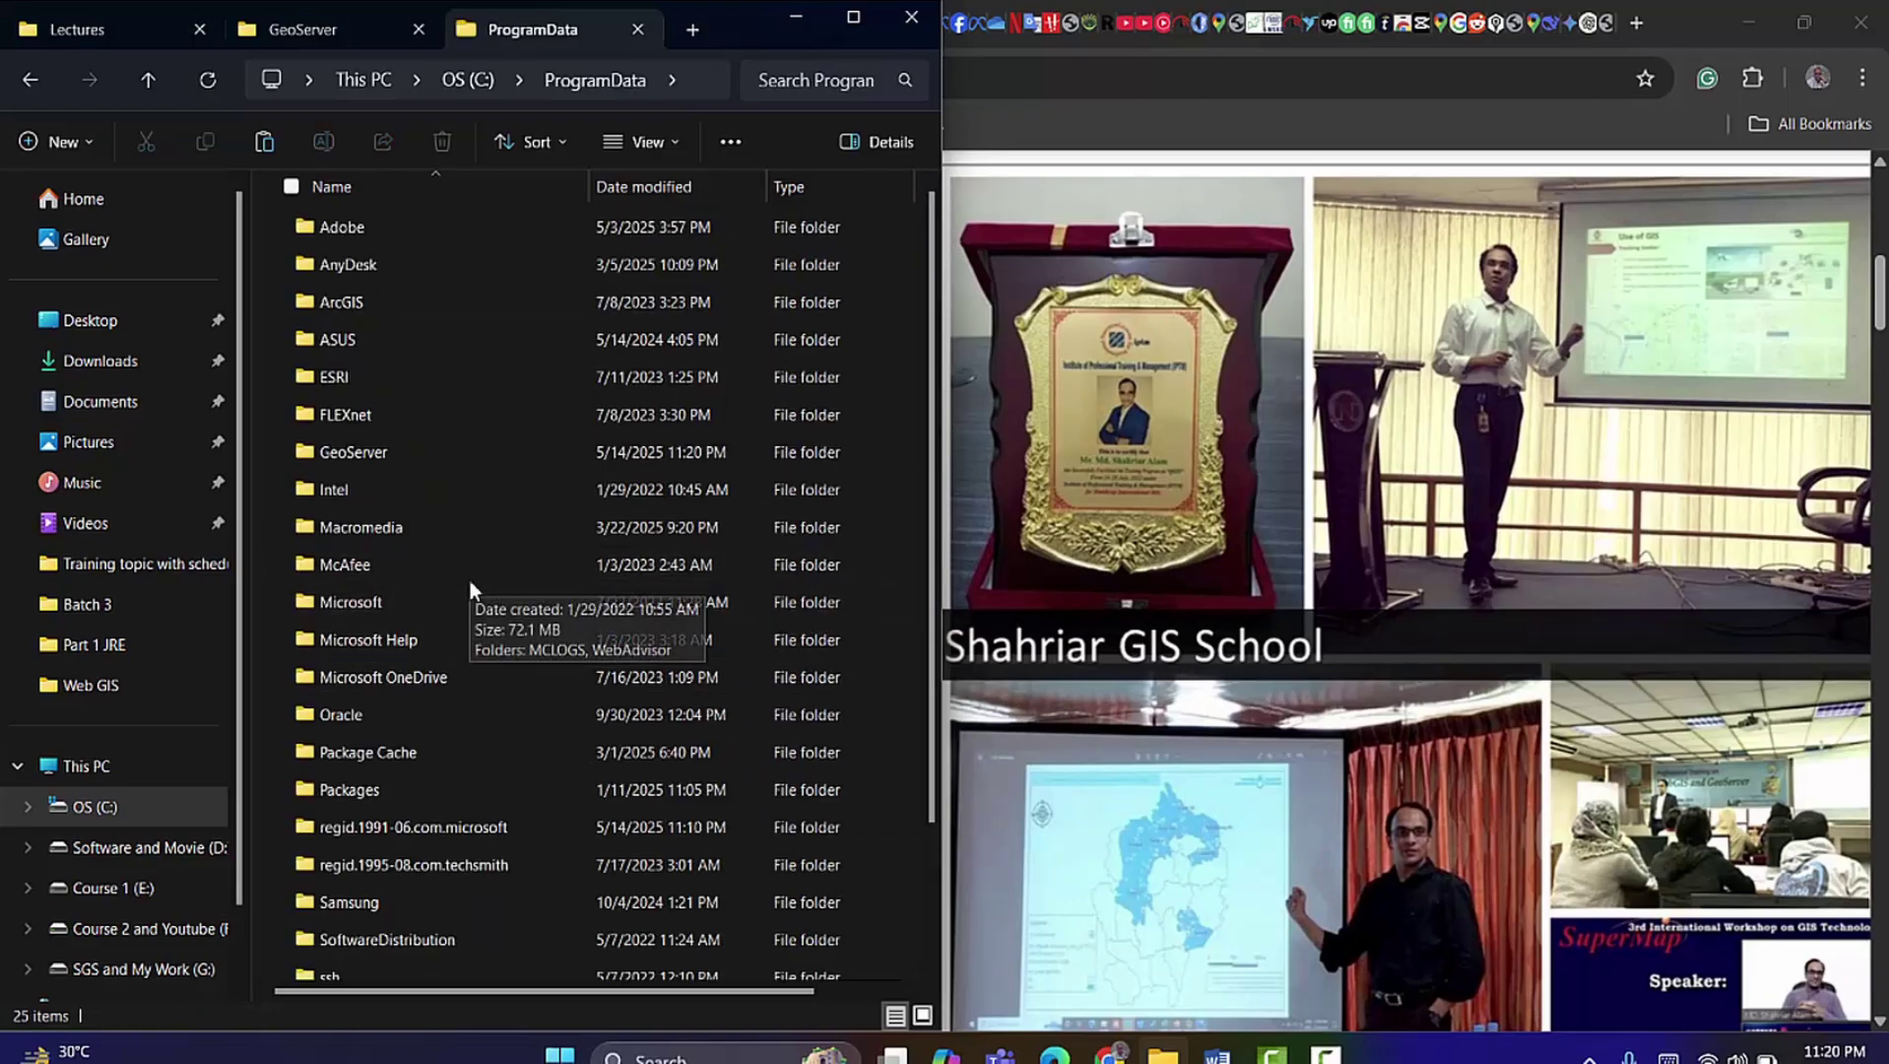
double_click(475, 452)
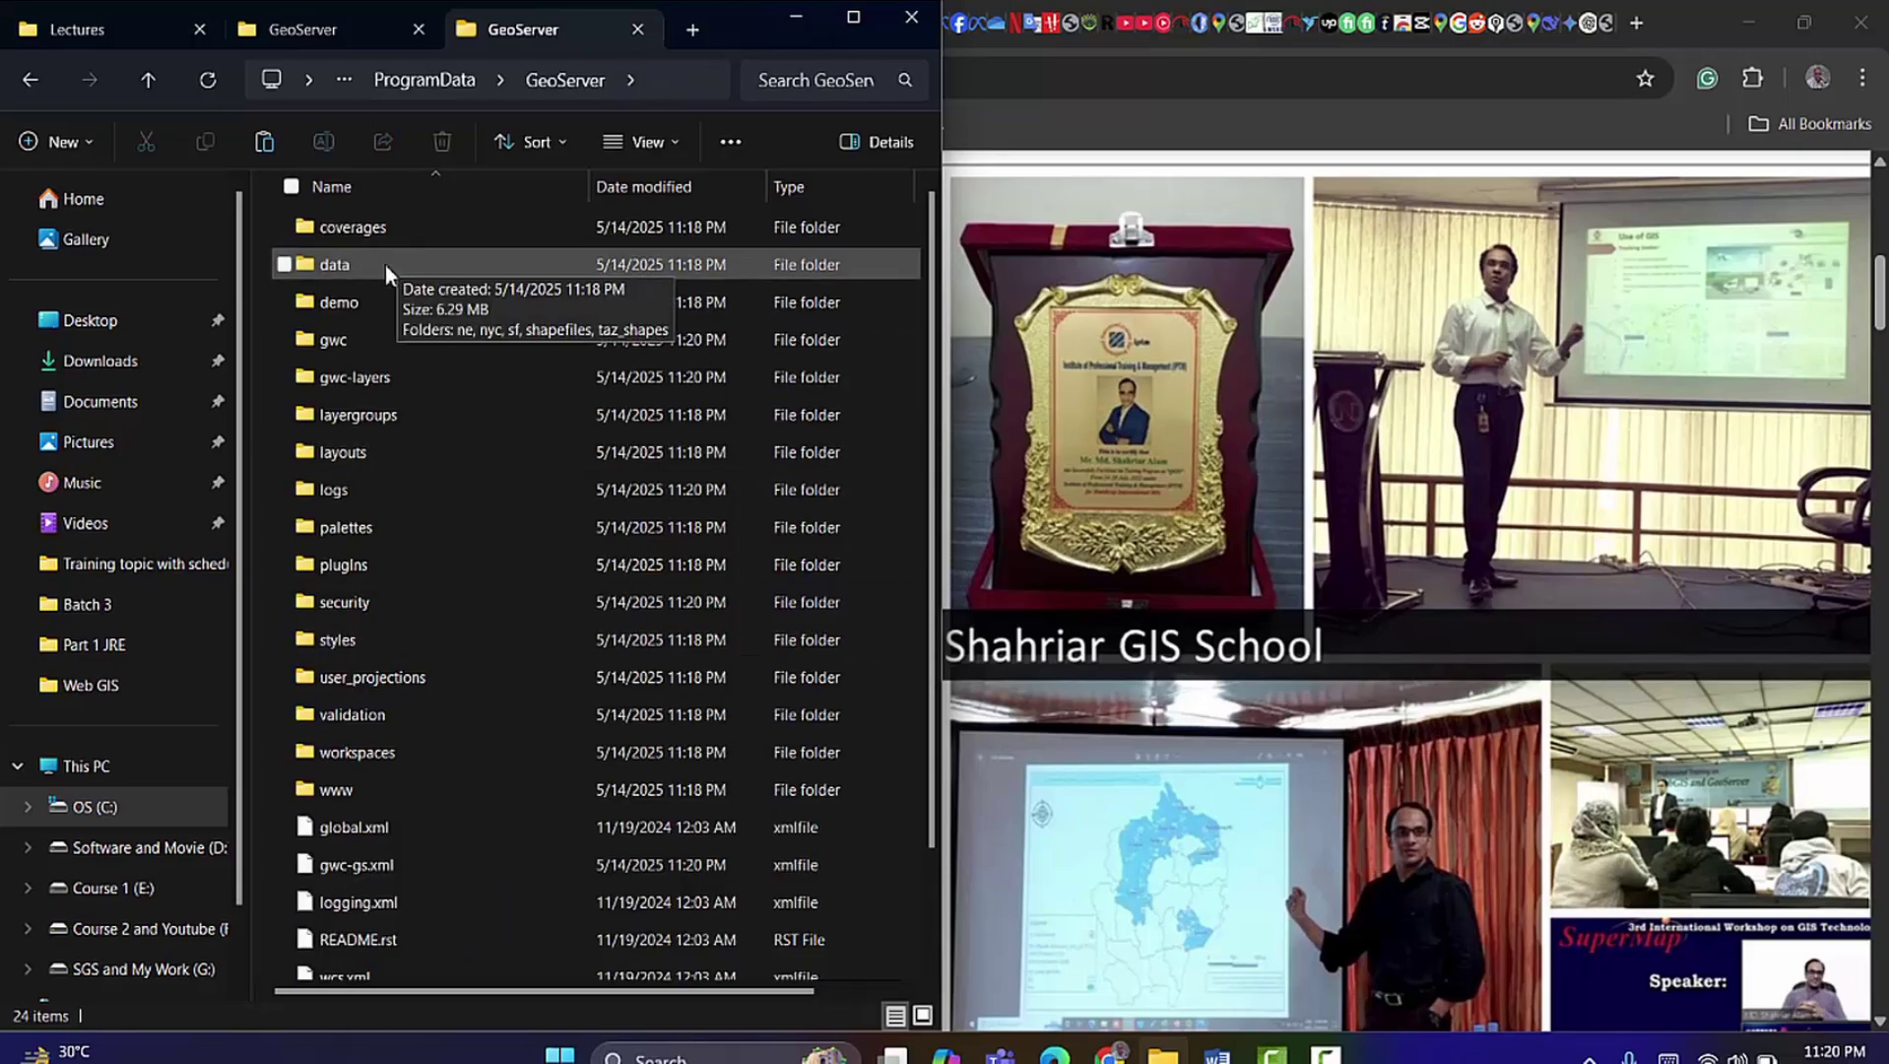
double_click(385, 265)
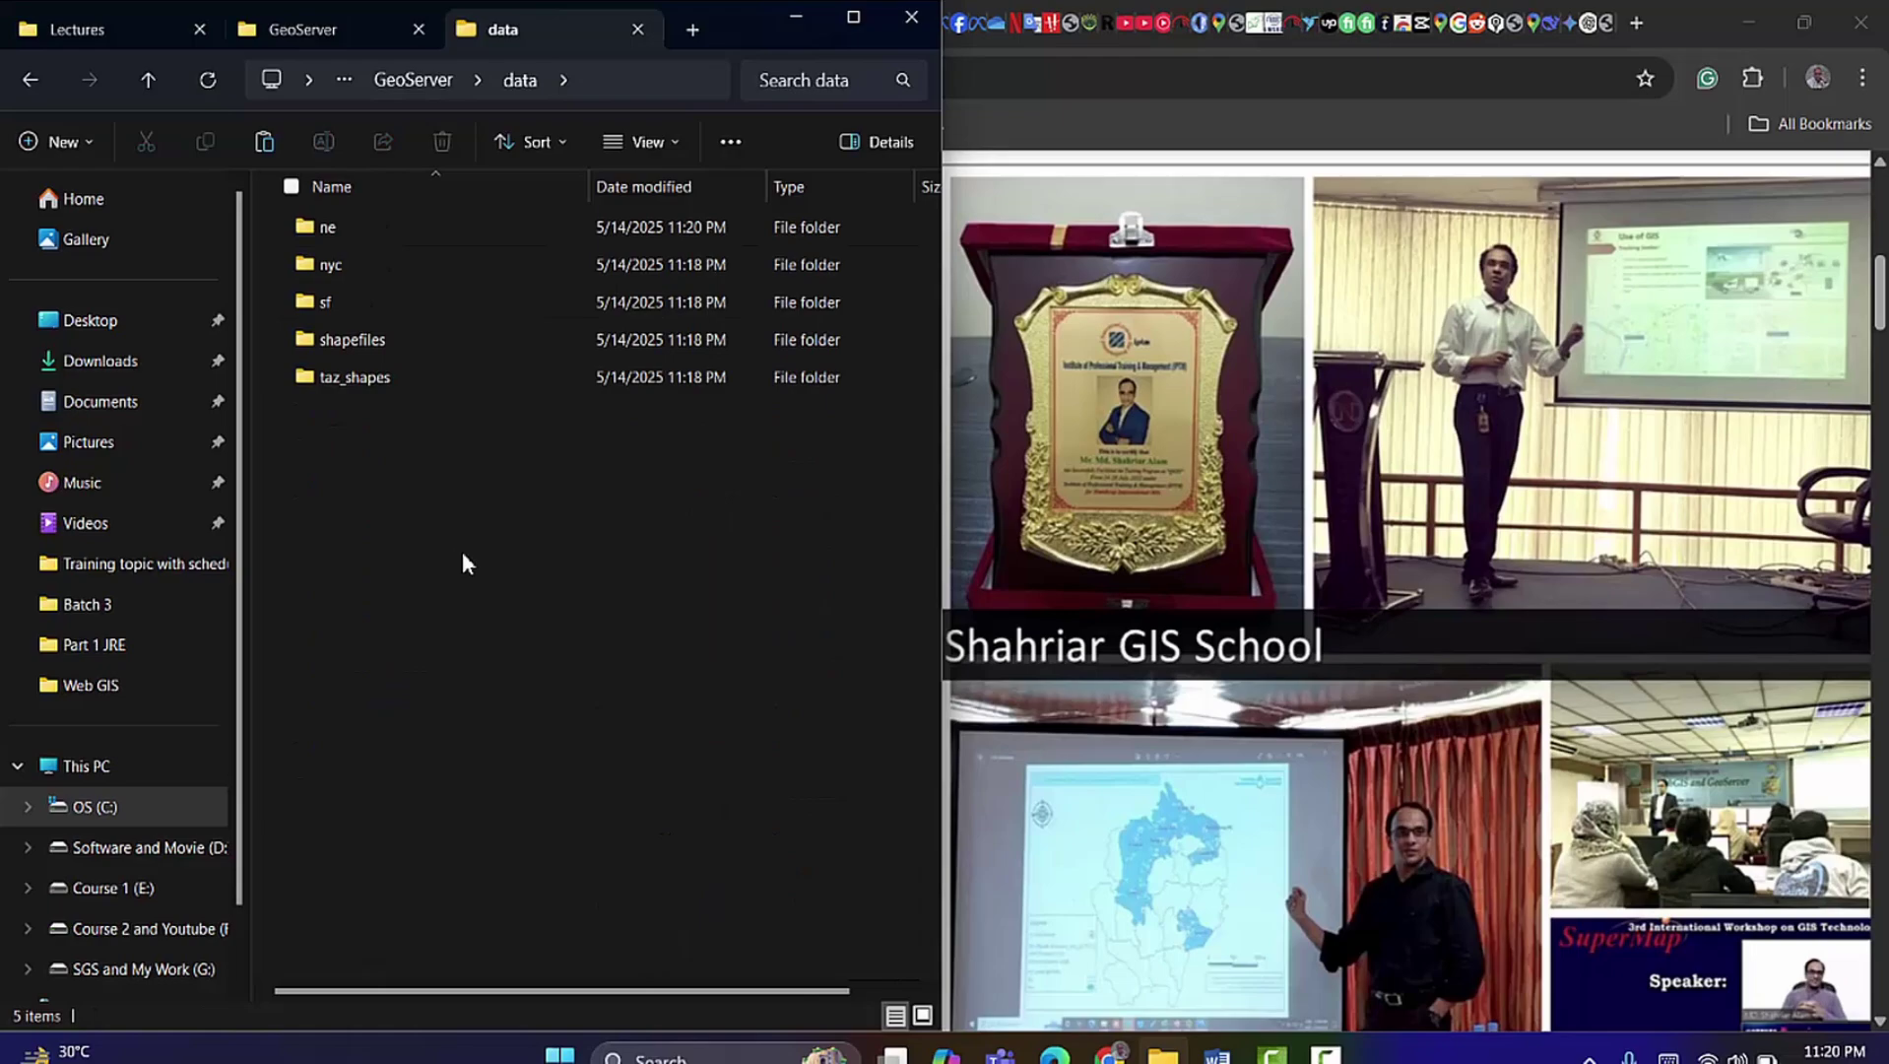